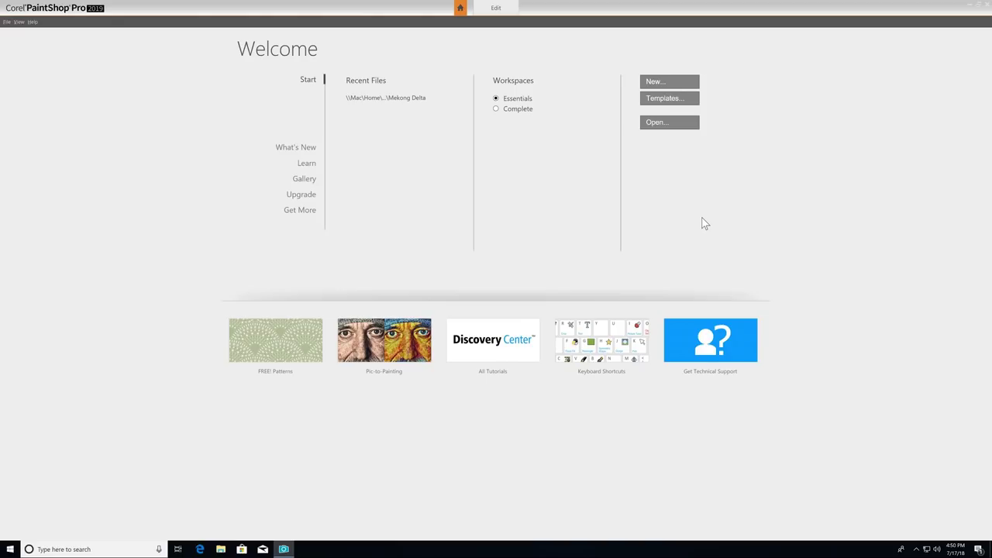
Browse the Social Media new-image templates and cancel without creating an image.
left_click(689, 85)
left_click(408, 124)
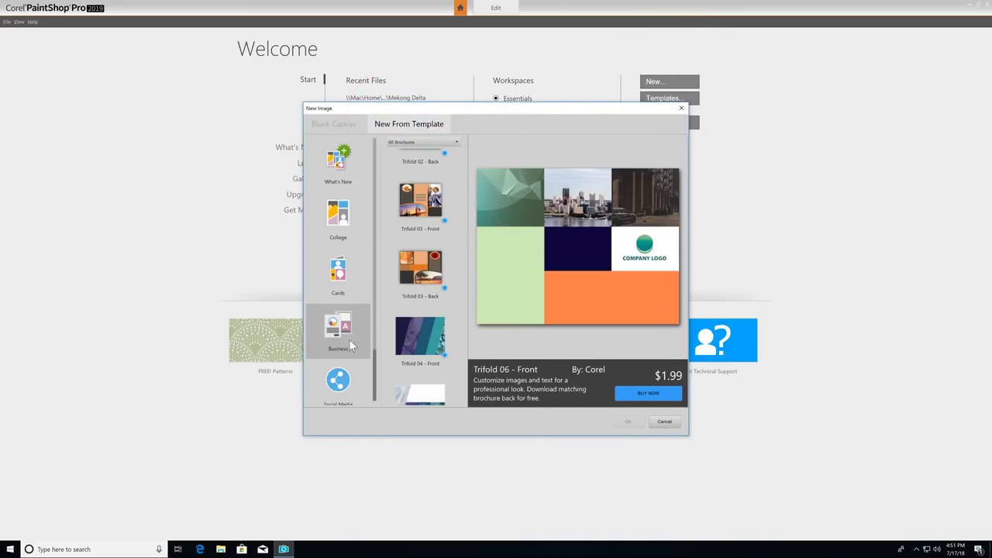
left_click(353, 371)
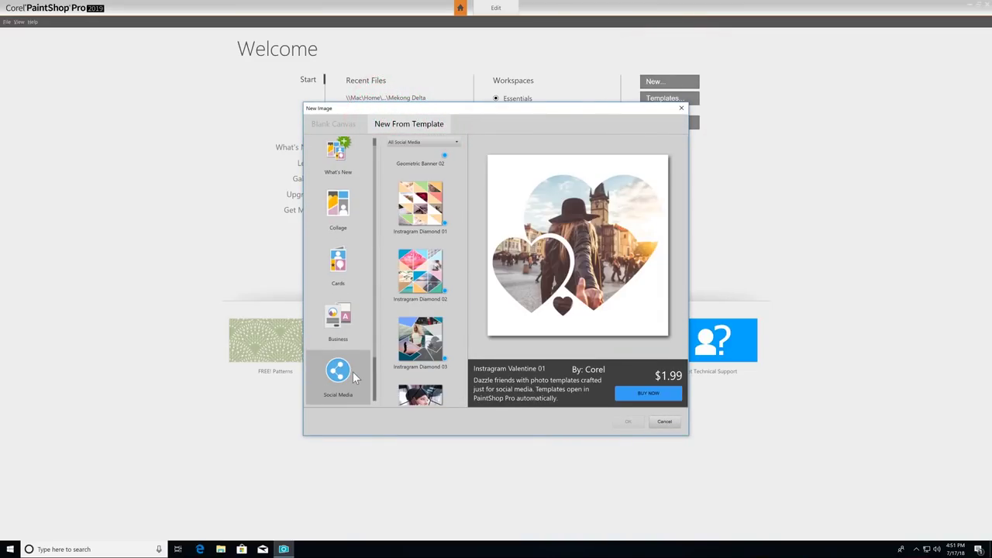
left_click(675, 422)
View the Learn tutorials, then the Gallery, previewing the bluebird photo.
left_click(307, 163)
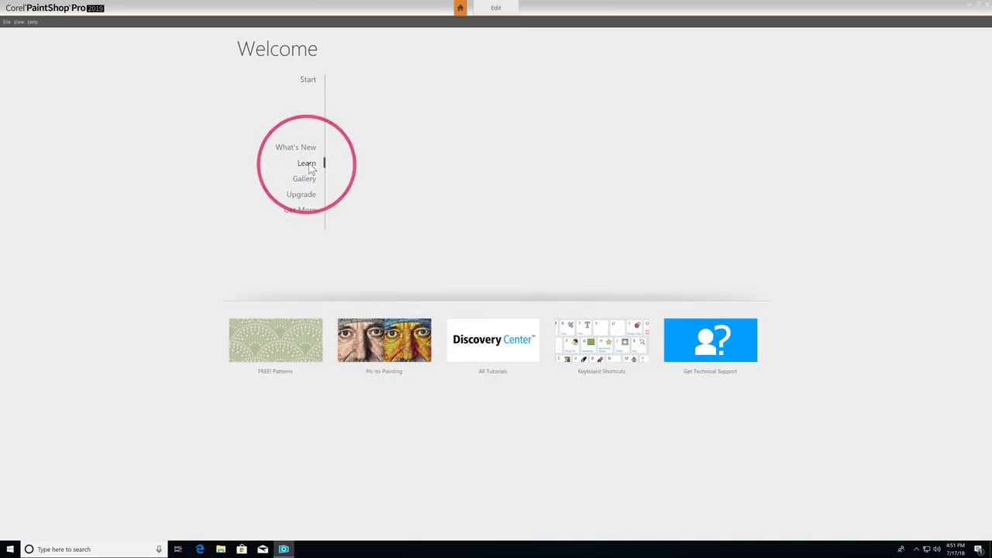
left_click_drag(769, 148, 774, 242)
left_click(304, 178)
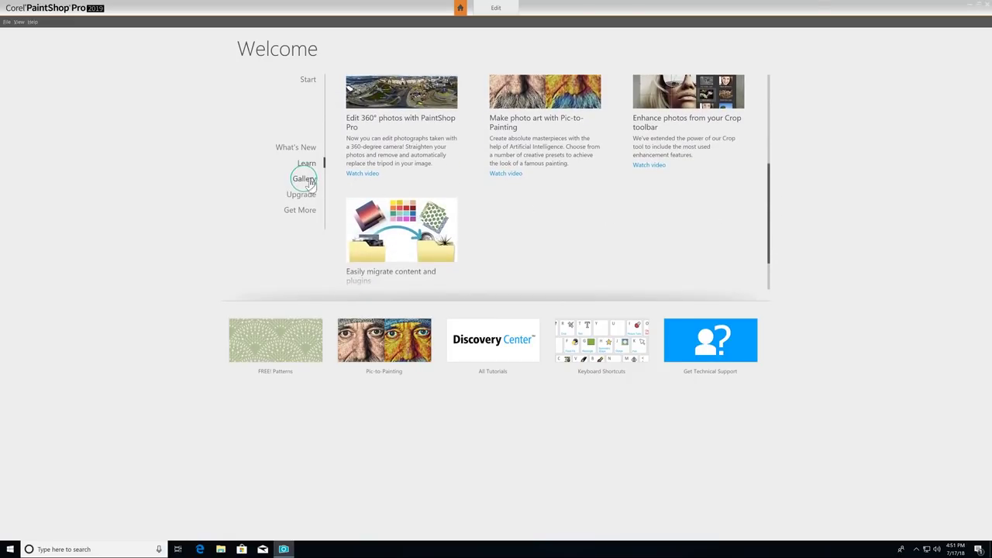
scroll(362, 191, "down", 5)
scroll(361, 190, "down", 5)
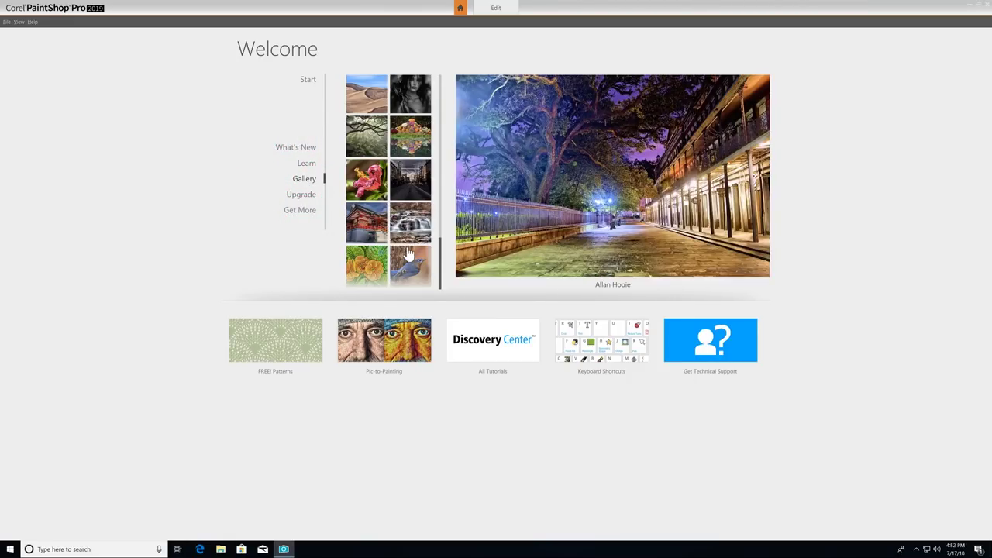
left_click(414, 260)
Scroll well down through the Get More add-on store's product list.
left_click(300, 210)
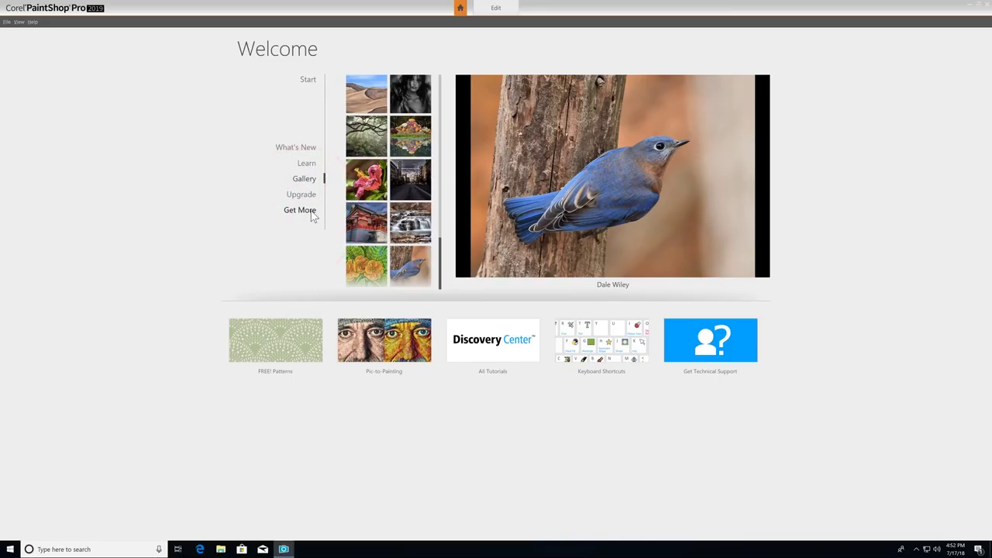
scroll(642, 196, "down", 3)
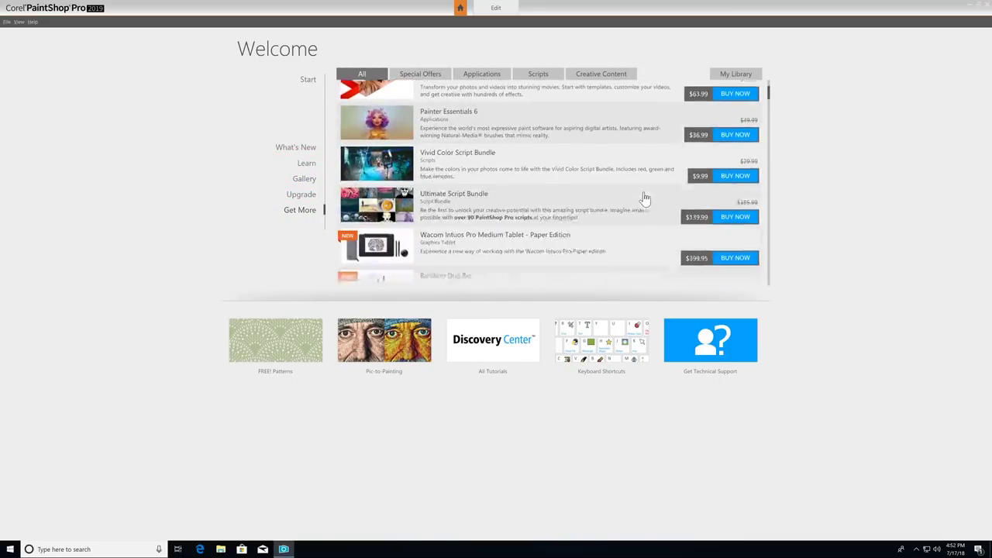
scroll(644, 198, "down", 3)
scroll(645, 198, "down", 3)
scroll(643, 200, "down", 3)
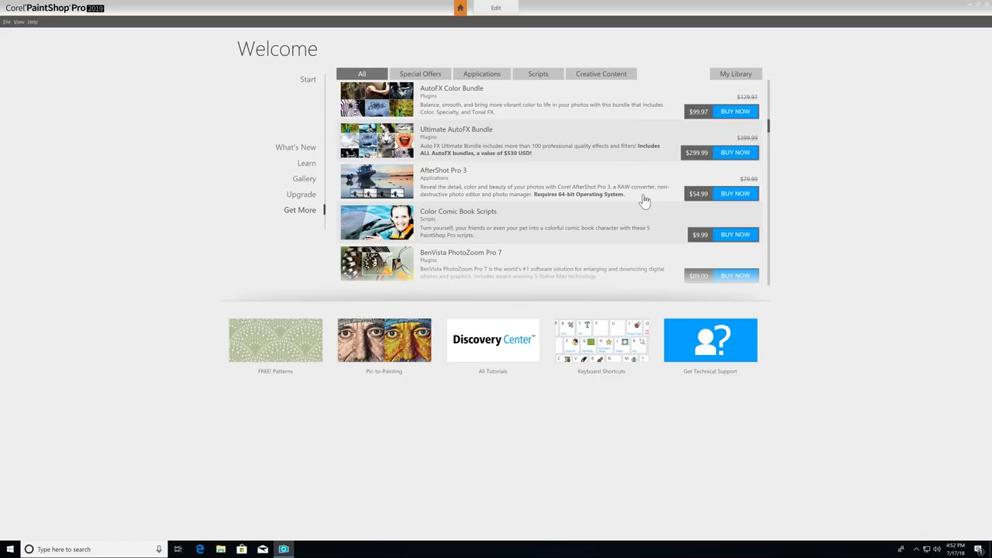
scroll(643, 200, "down", 2)
scroll(643, 200, "down", 2)
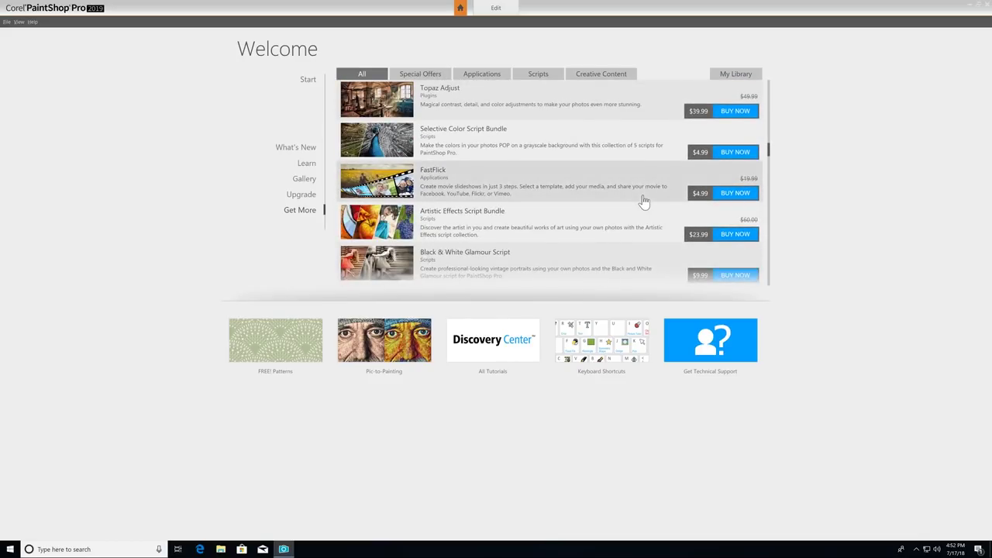
scroll(644, 200, "down", 2)
scroll(643, 202, "down", 3)
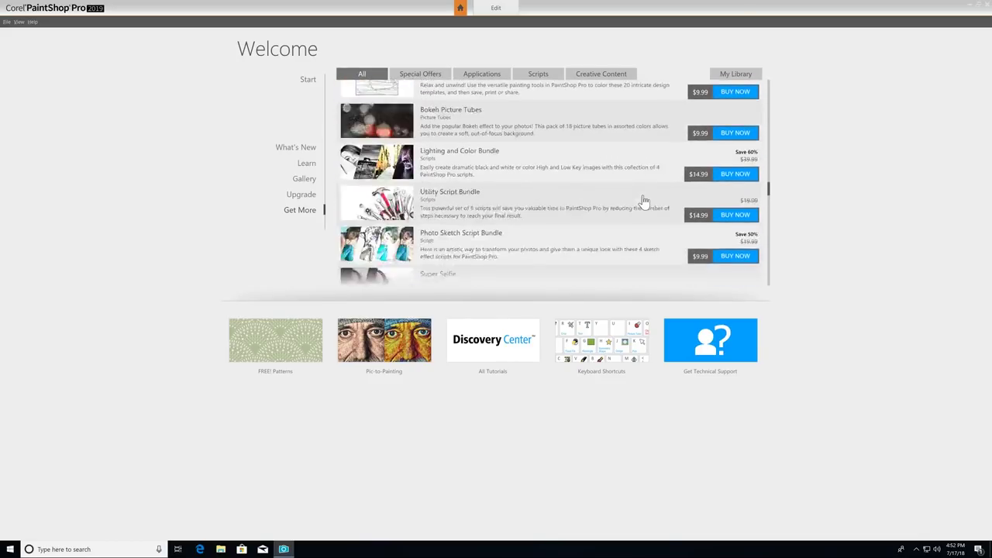
scroll(643, 201, "down", 3)
scroll(643, 202, "down", 2)
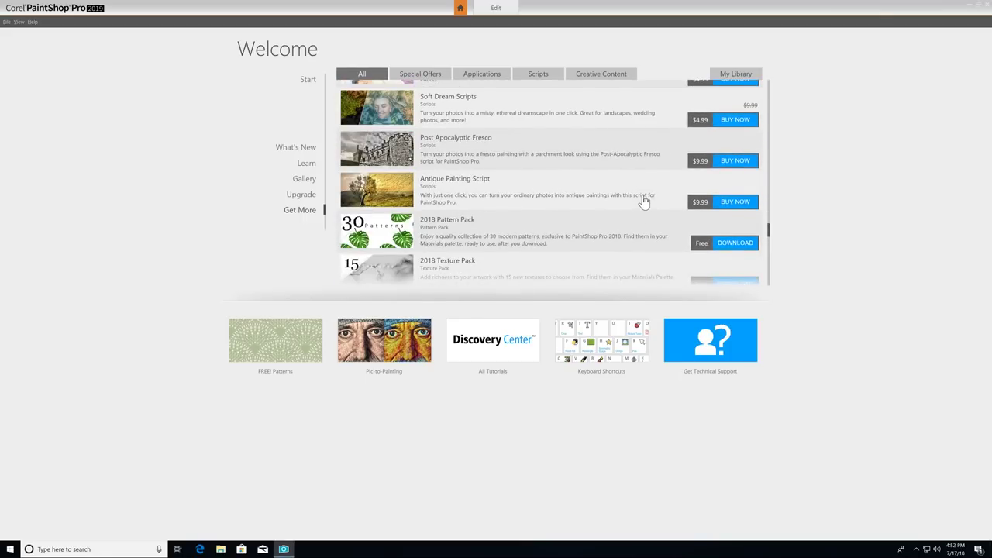
Open the Mekong Delta photo from the Welcome start page.
left_click(310, 80)
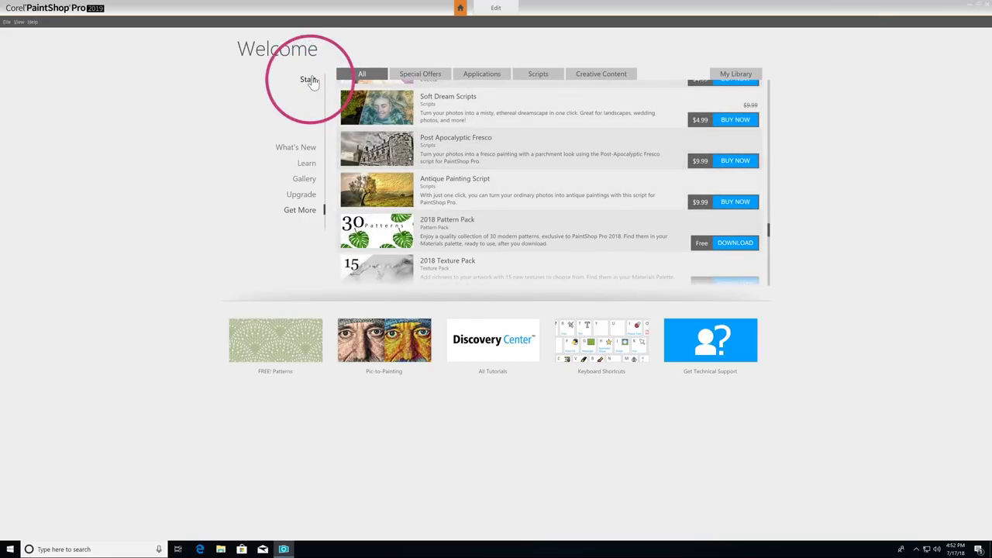
left_click(680, 124)
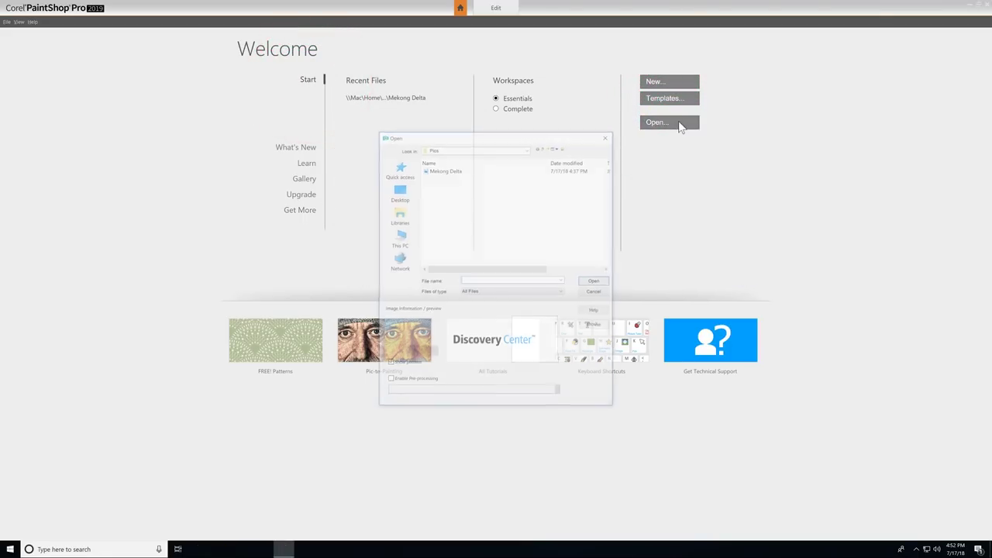
double_click(445, 169)
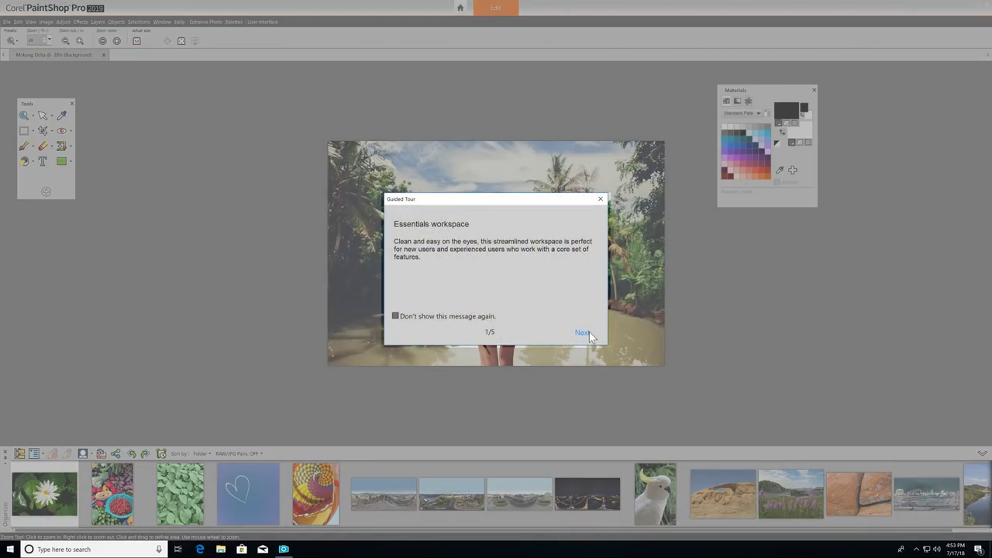
Step through the guided tour pages to its final page.
left_click(583, 332)
left_click(583, 333)
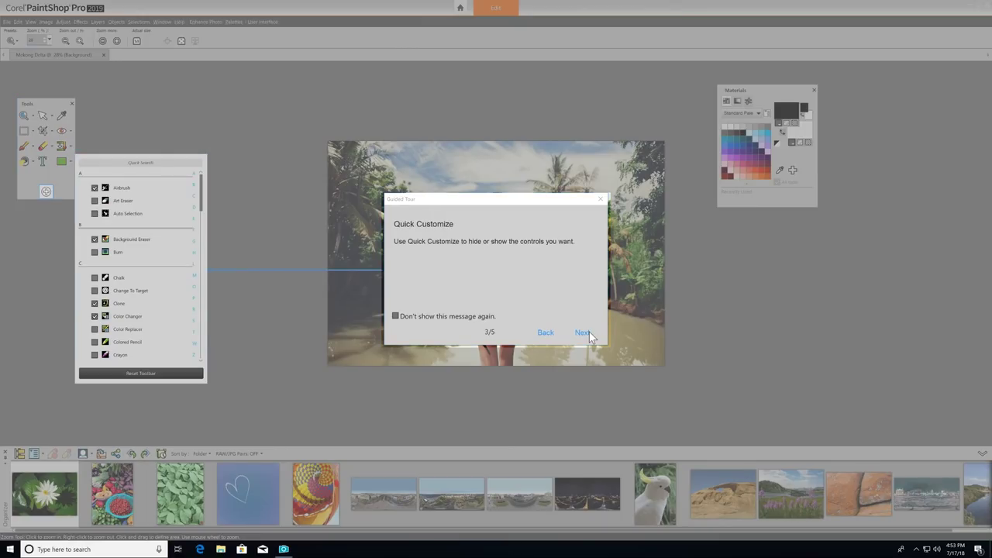
left_click(583, 332)
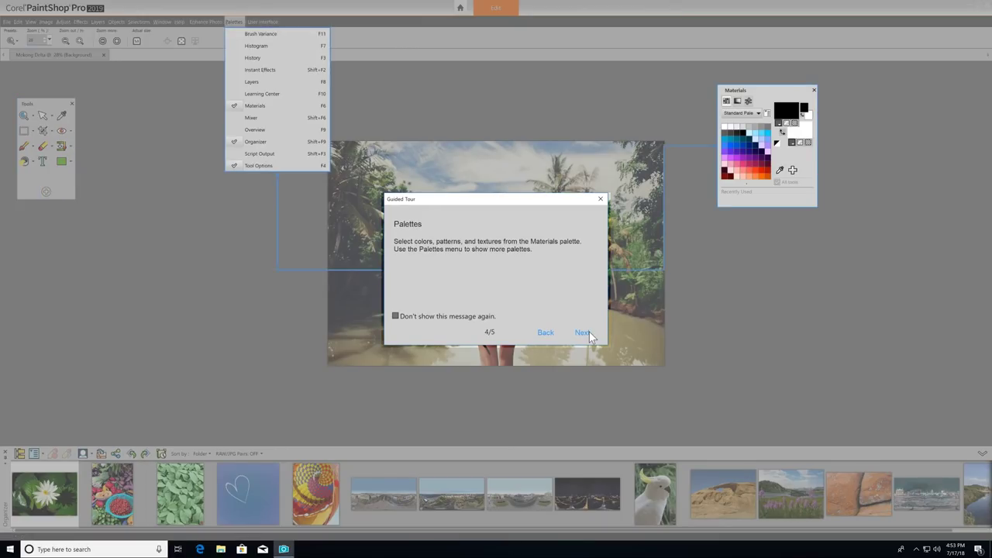
left_click(583, 333)
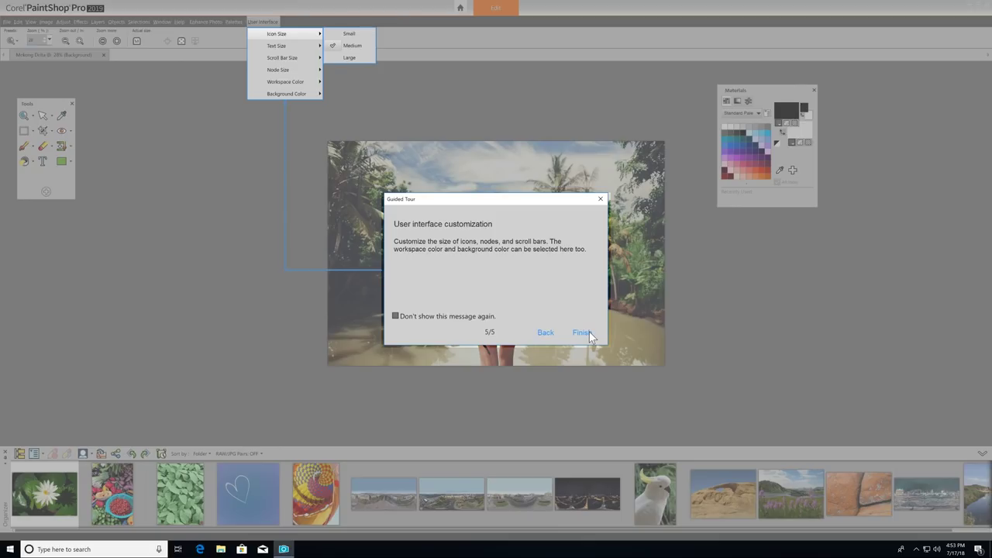
left_click(589, 332)
Finish the guided tour, activate the Complete workspace, then check the Manage tab.
left_click(582, 332)
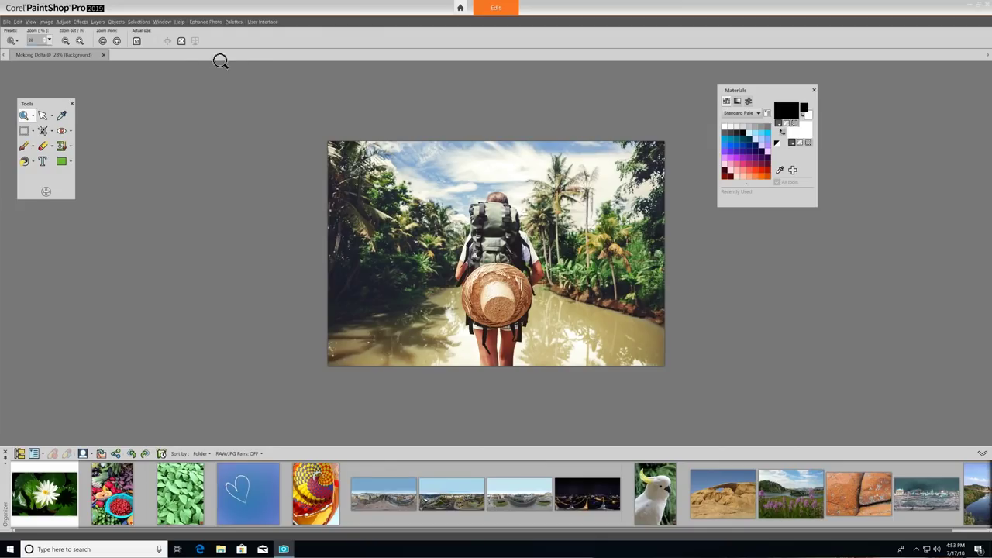
left_click(7, 22)
mouse_move(35, 333)
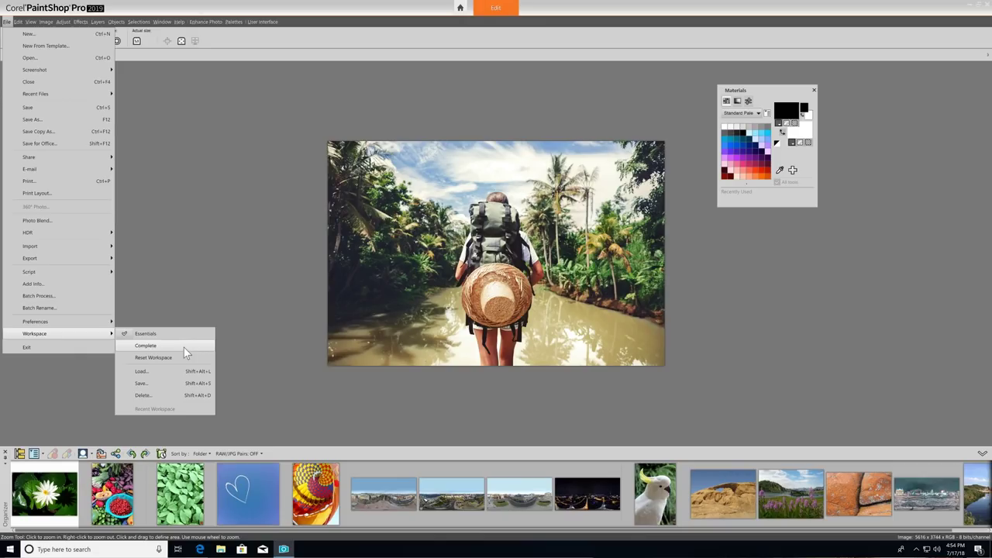
left_click(184, 348)
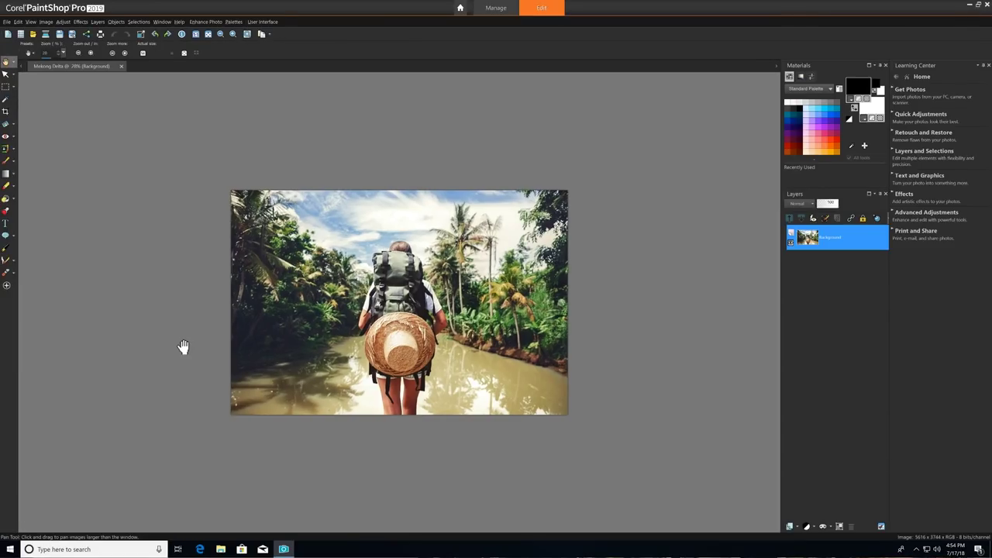
left_click(500, 11)
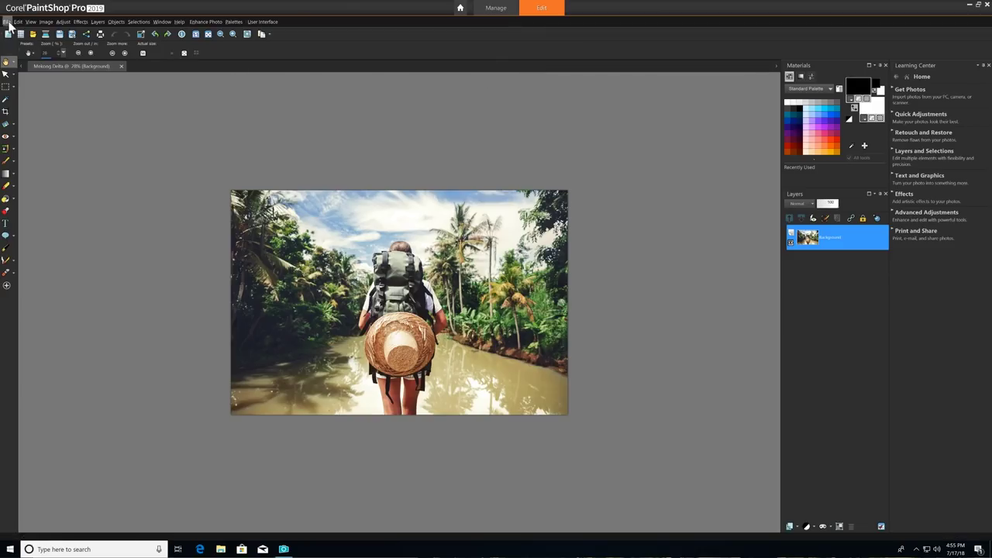
left_click(6, 21)
left_click(164, 335)
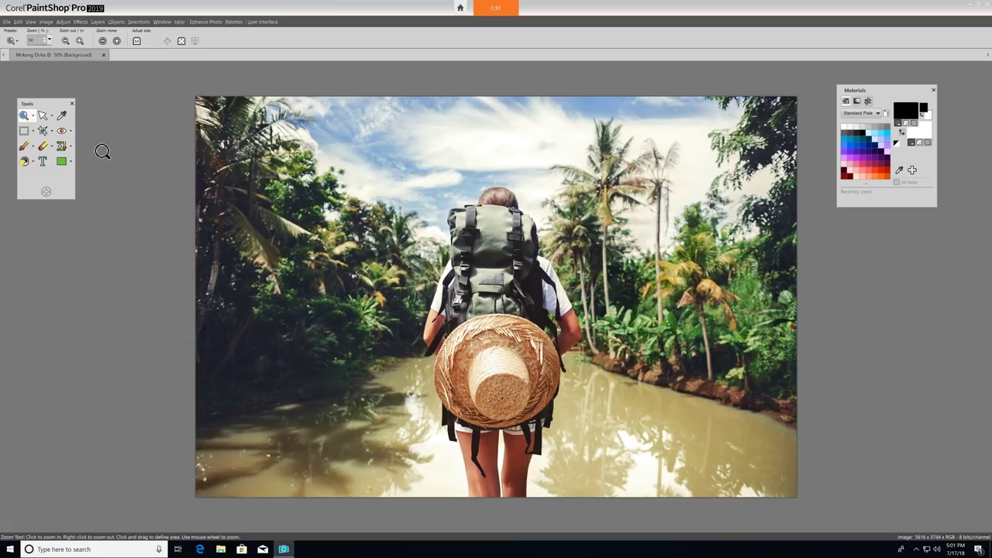
left_click(46, 191)
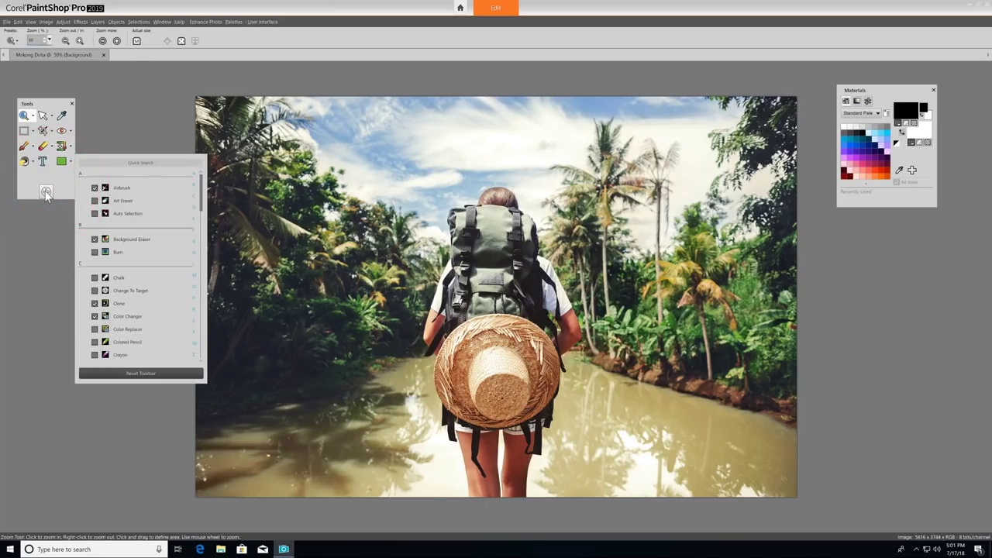
scroll(203, 203, "down", 2)
mouse_move(203, 203)
left_mouse_down()
mouse_move(205, 289)
mouse_move(201, 186)
left_mouse_up()
left_click(140, 162)
type("e")
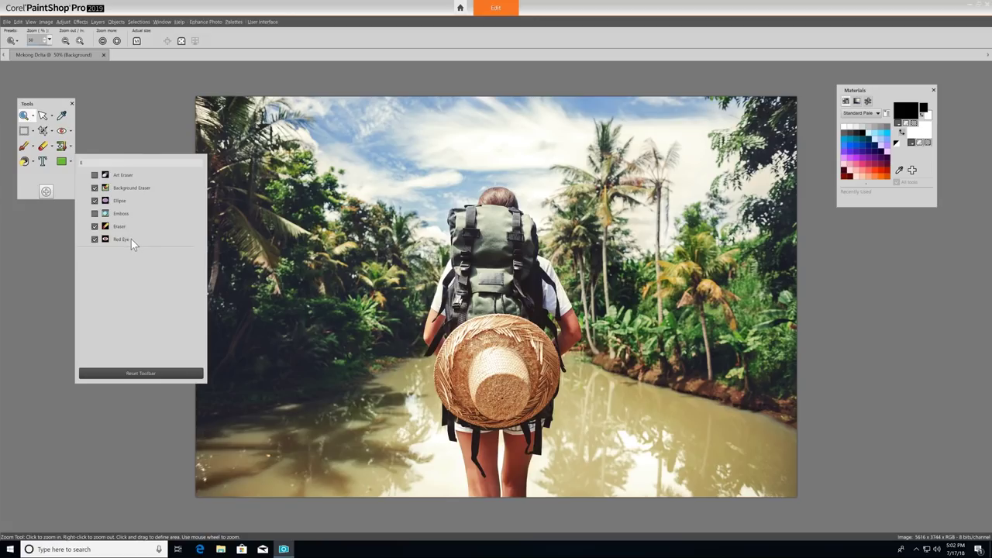
key("BackSpace")
key("Escape")
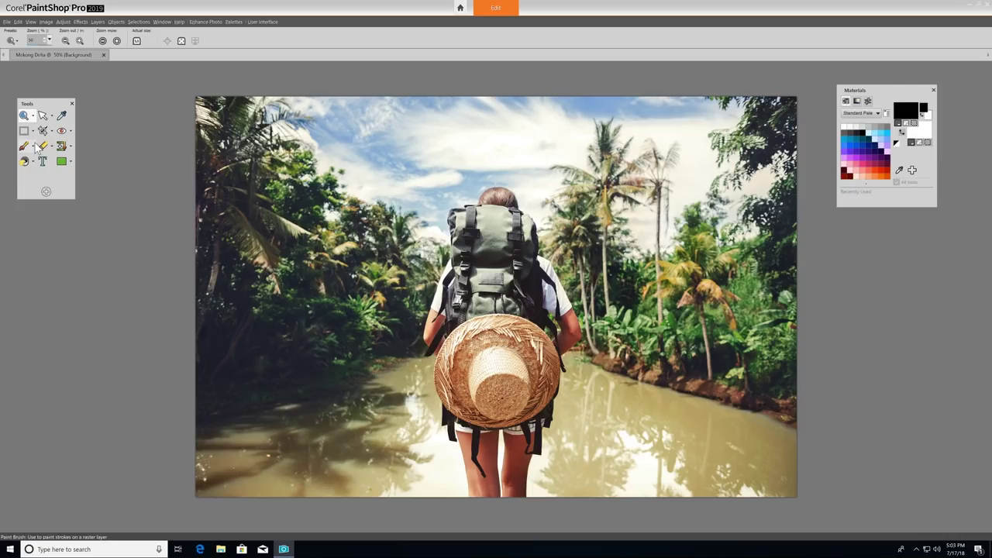
left_click(31, 119)
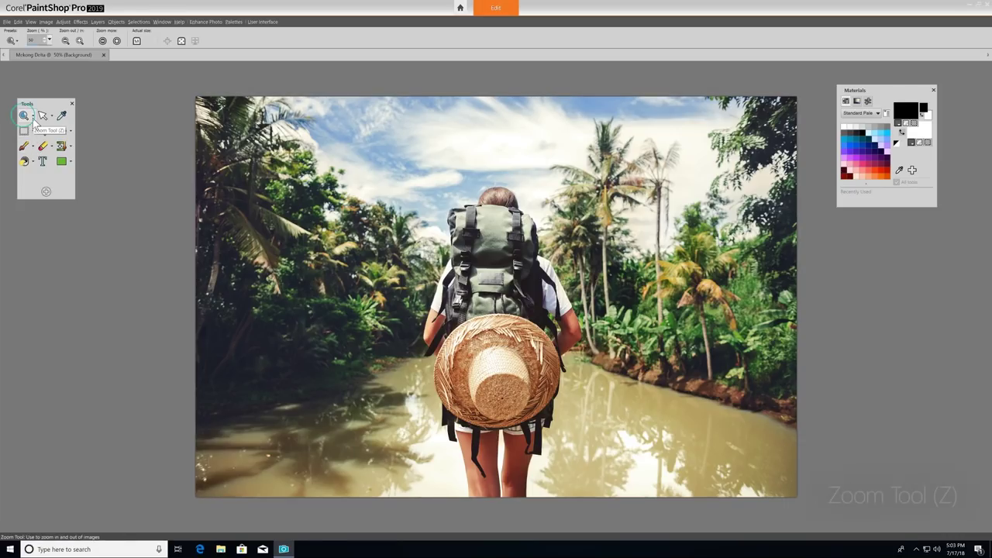
left_click(502, 247)
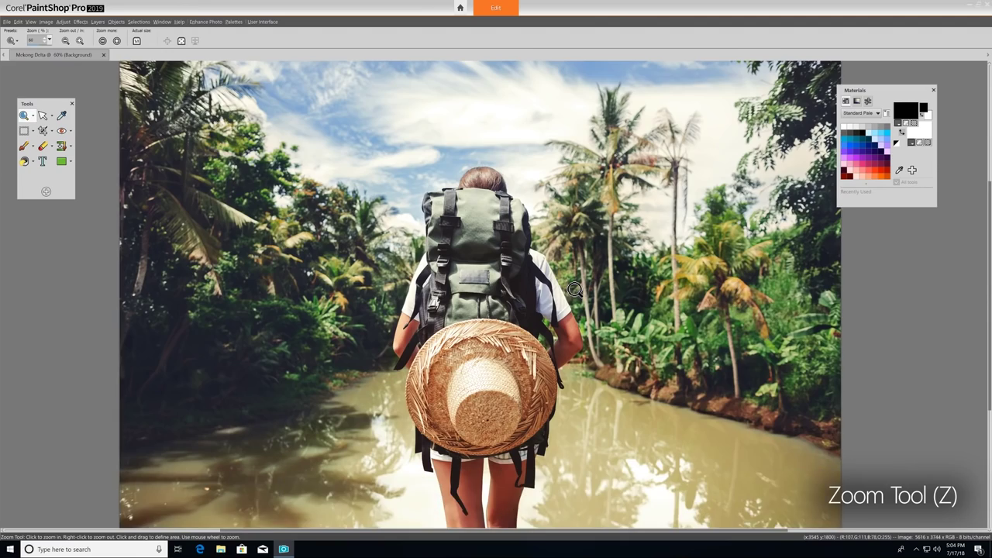
right_click(503, 246)
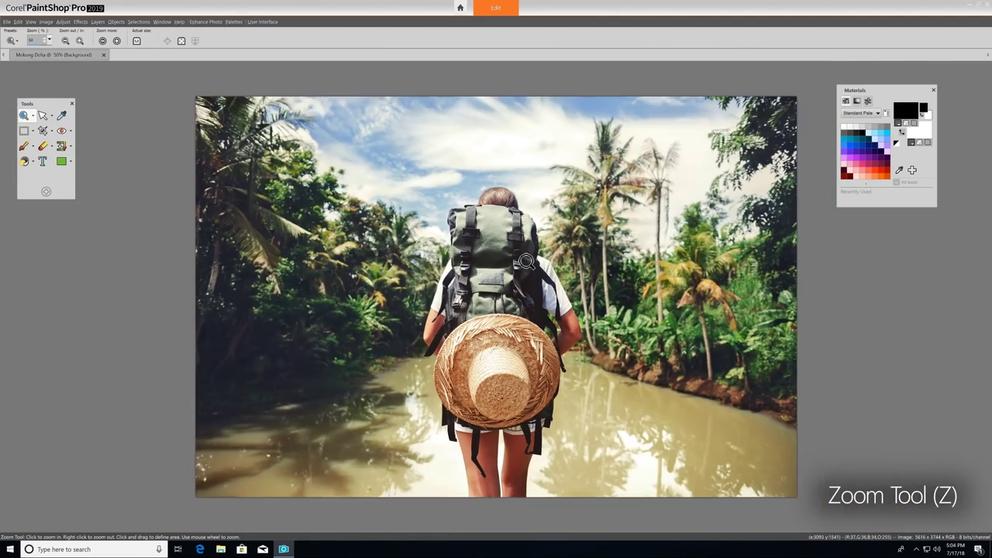
left_click(527, 262)
left_click(527, 261)
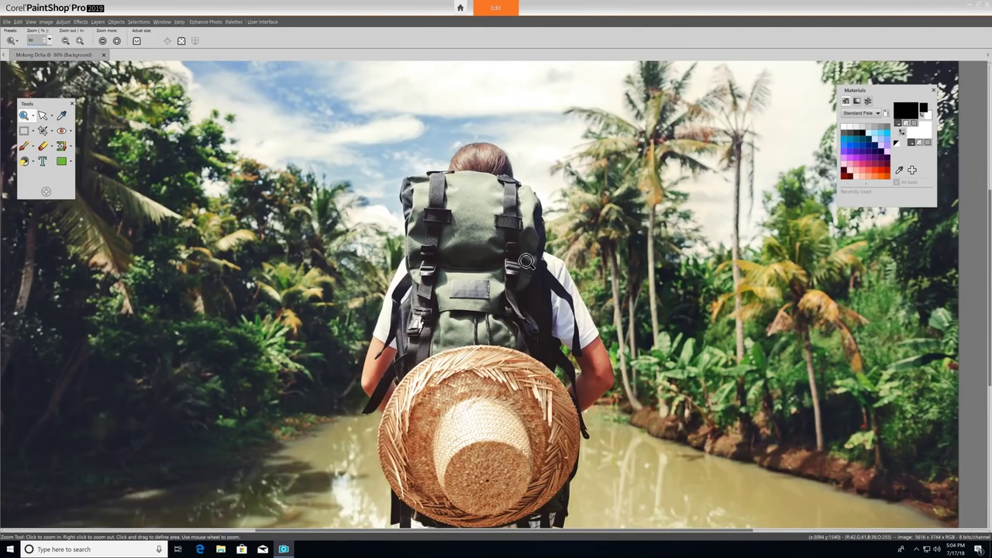
left_click(33, 115)
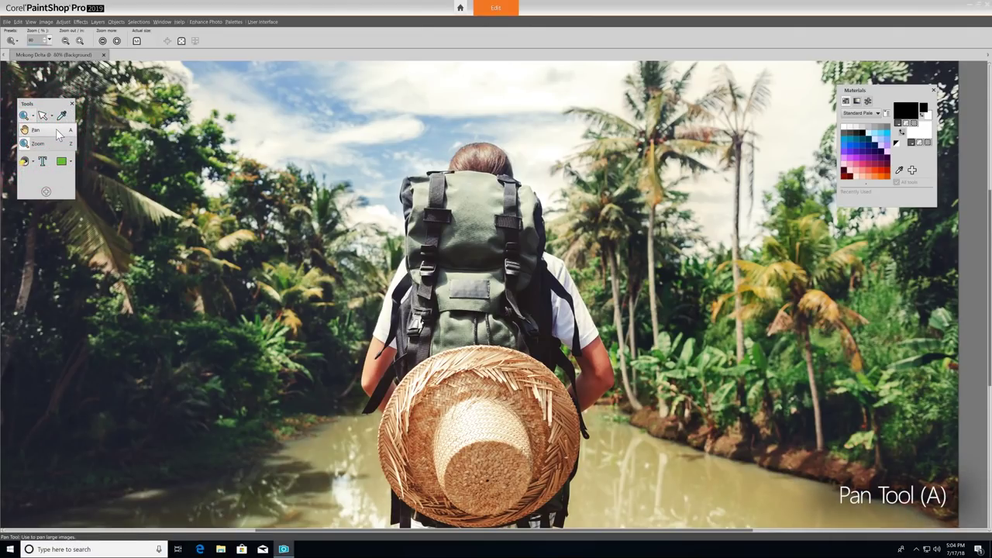
left_click(58, 135)
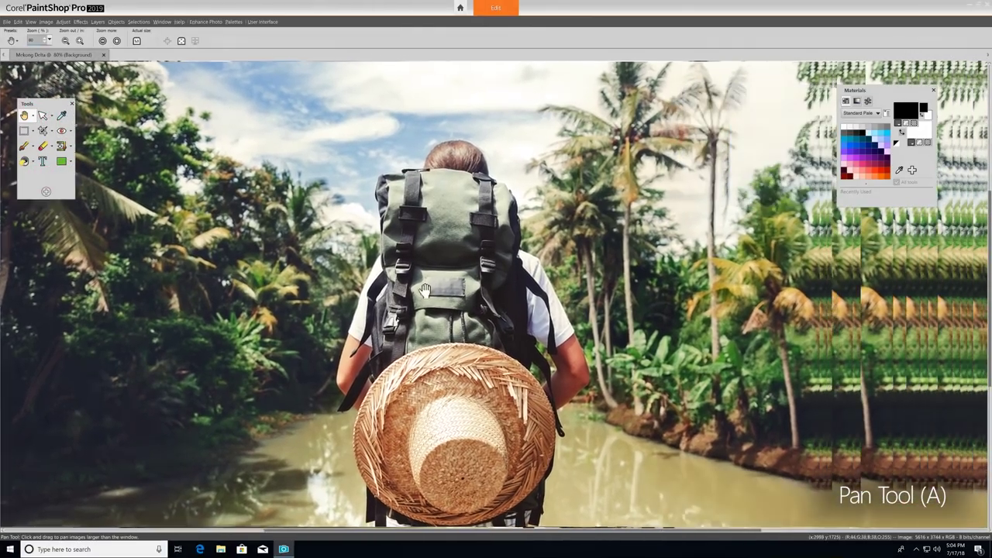
mouse_move(710, 298)
left_mouse_down()
mouse_move(590, 295)
mouse_move(619, 225)
left_mouse_up()
Promote the background to Raster 1 with the Pick tool and scale it to about three-quarters.
scroll(590, 320, "down", 3)
left_click(42, 116)
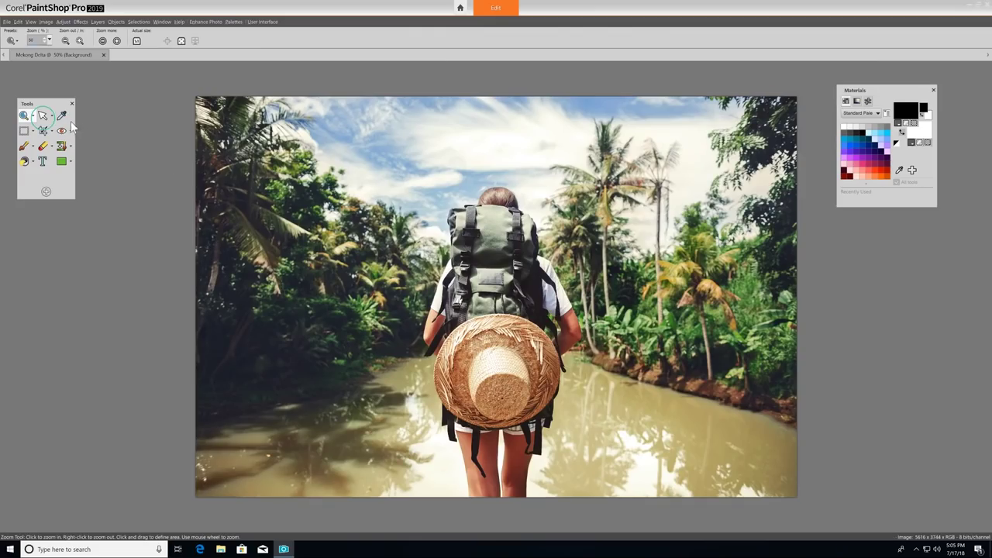
left_click(52, 116)
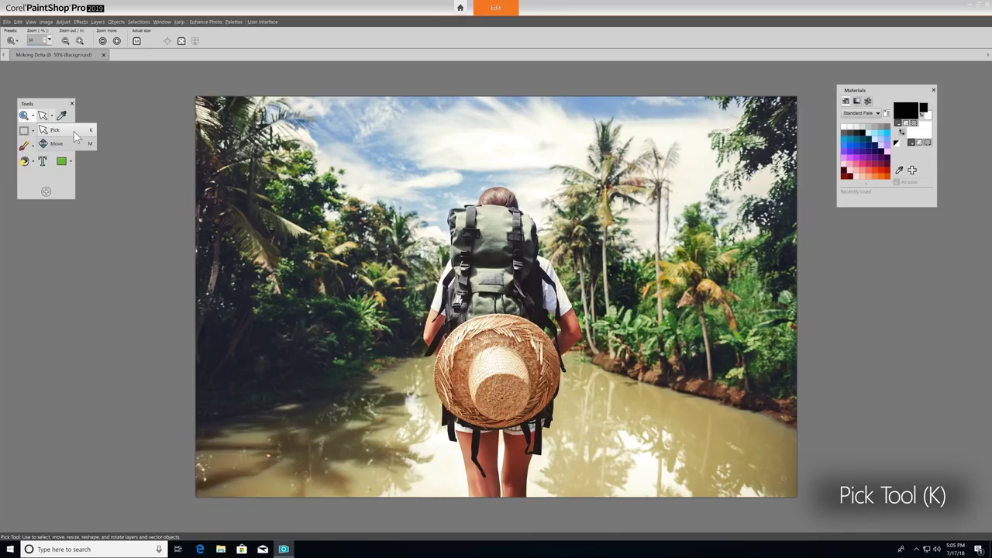
left_click(75, 132)
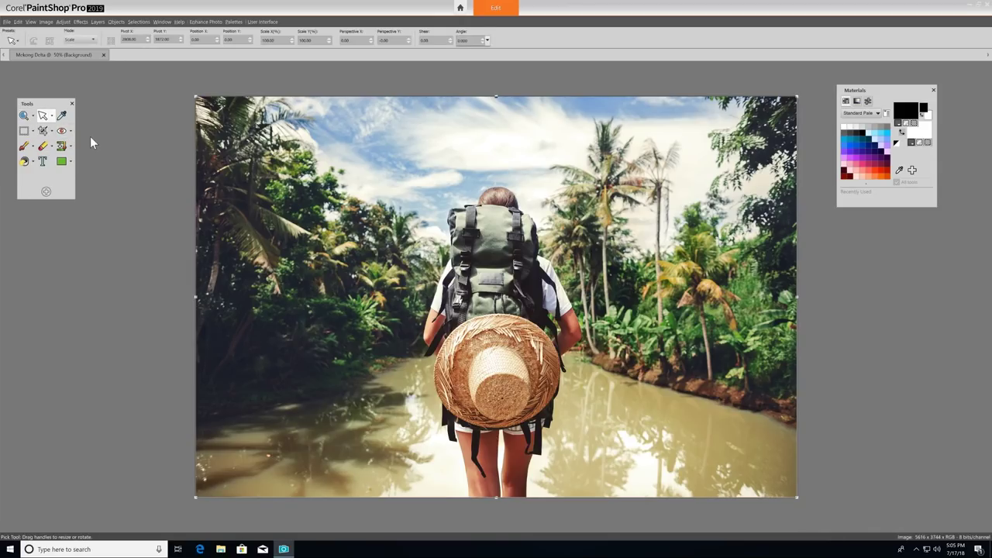
left_click_drag(332, 190, 335, 190)
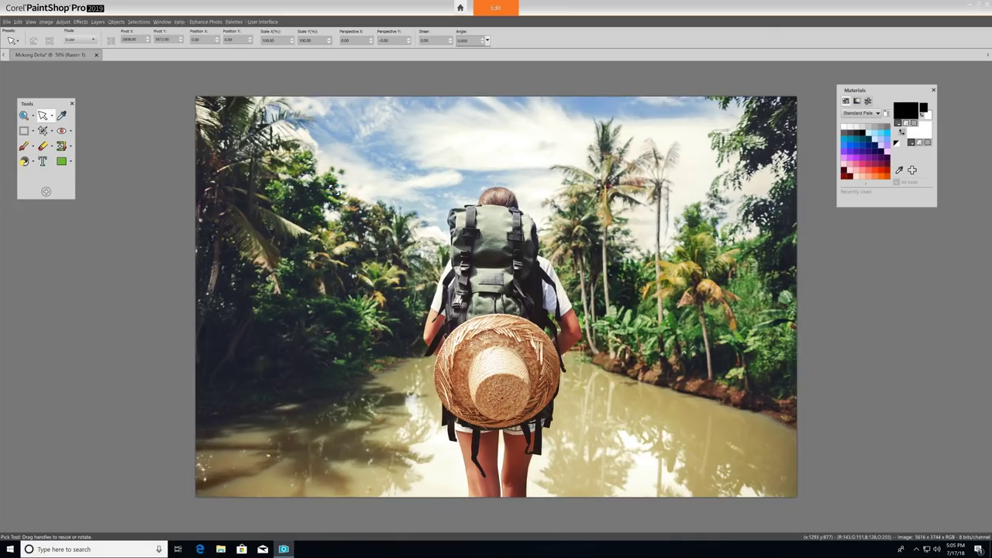
left_click_drag(332, 189, 331, 190)
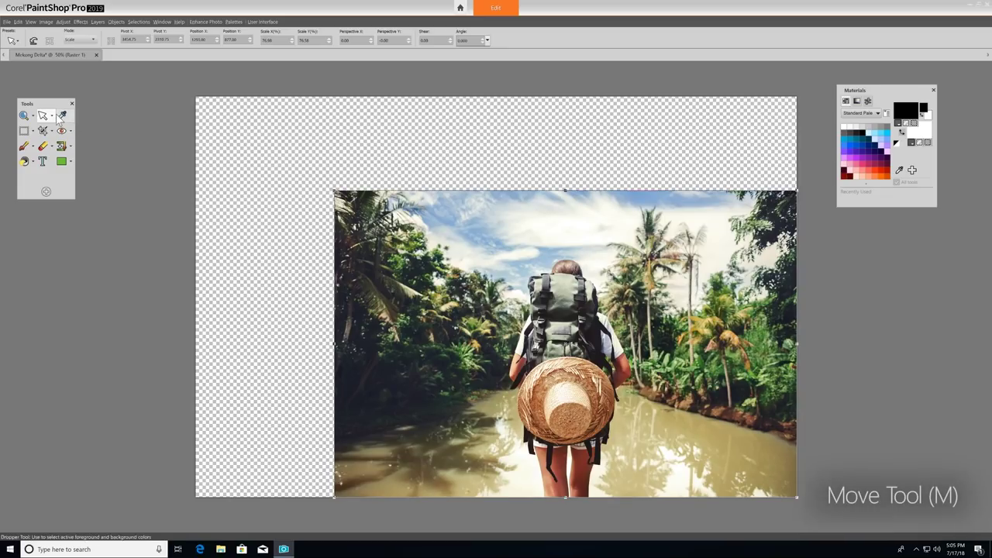
Shift the photo slightly up and left with the Move tool.
left_click(51, 115)
left_click(77, 137)
left_click_drag(522, 318, 472, 288)
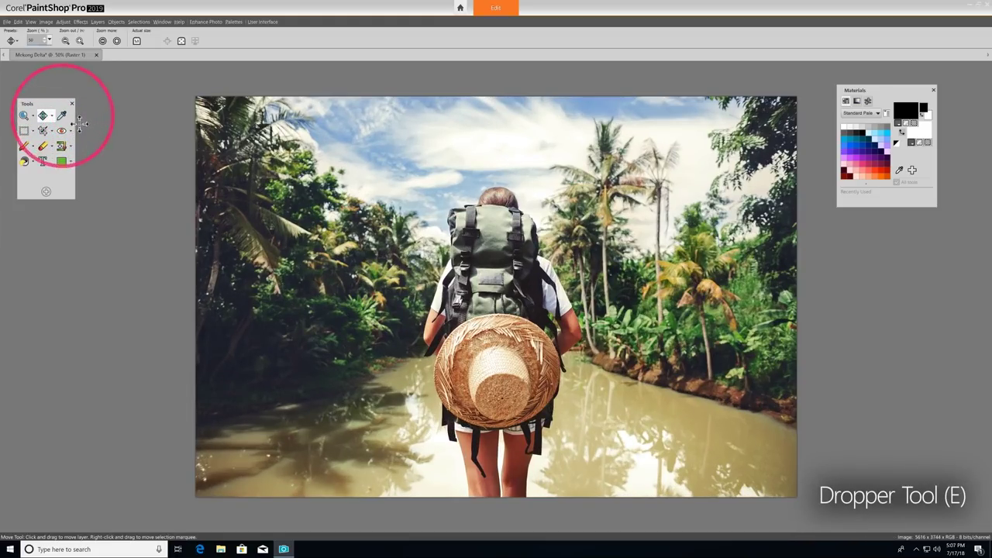
Sample dark green from the foliage, swap colours, and make the foreground transparent.
left_click(61, 115)
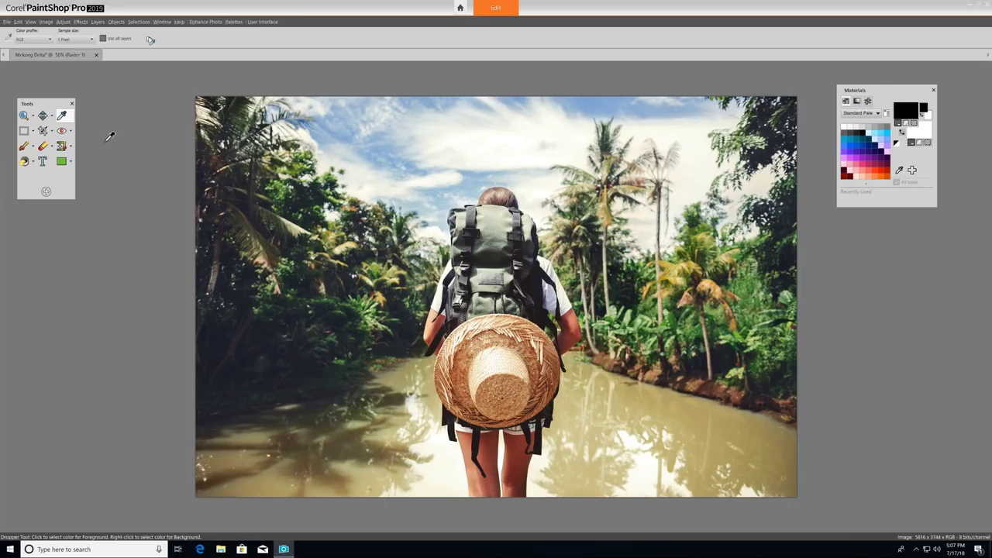
left_click(306, 263)
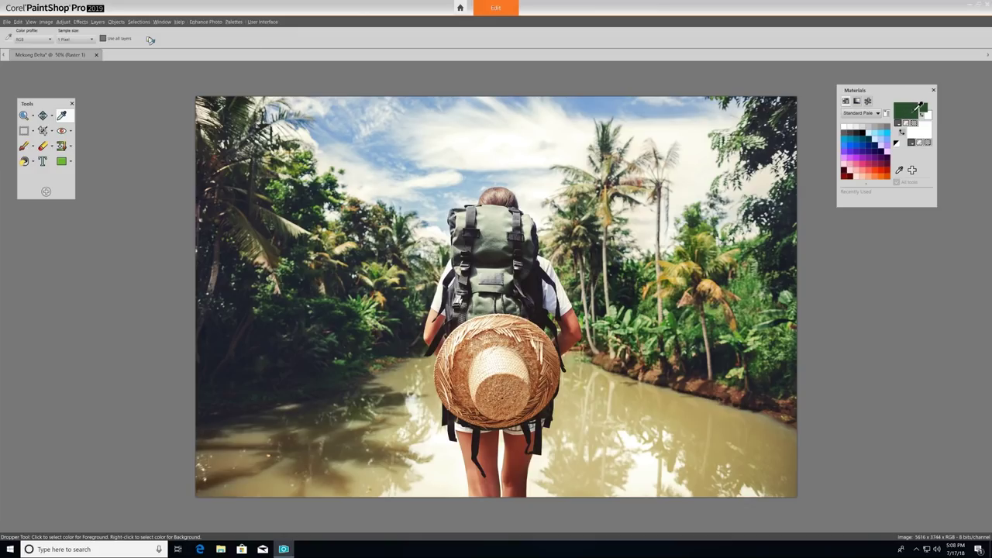
left_click(923, 114)
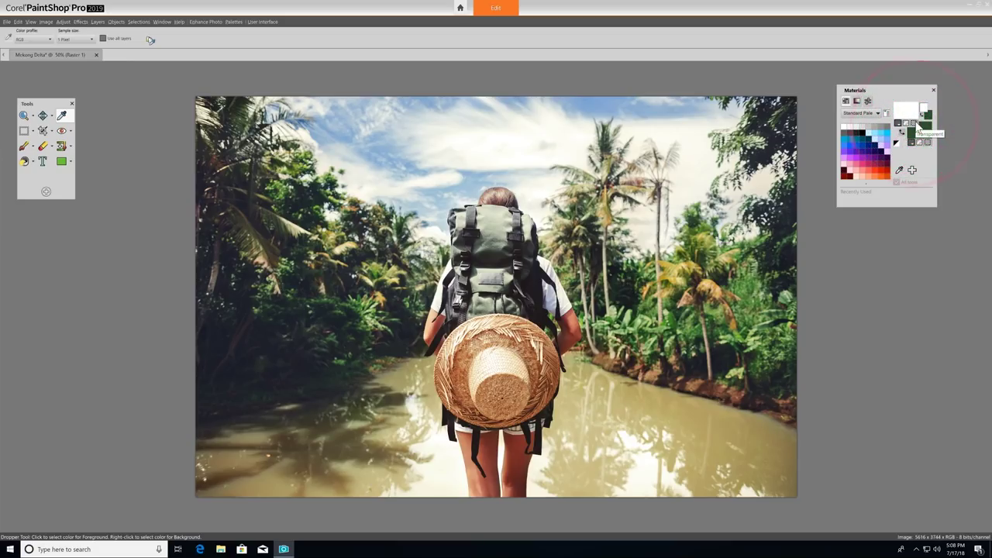
left_click(914, 123)
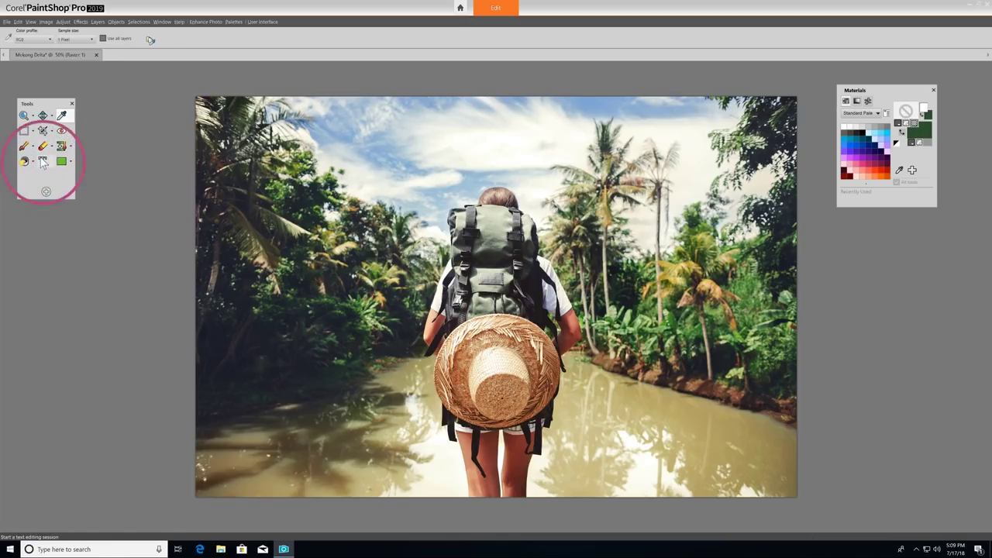
Add the text 'Mekong Delta - July 2018' at the photo's lower right.
left_click(42, 161)
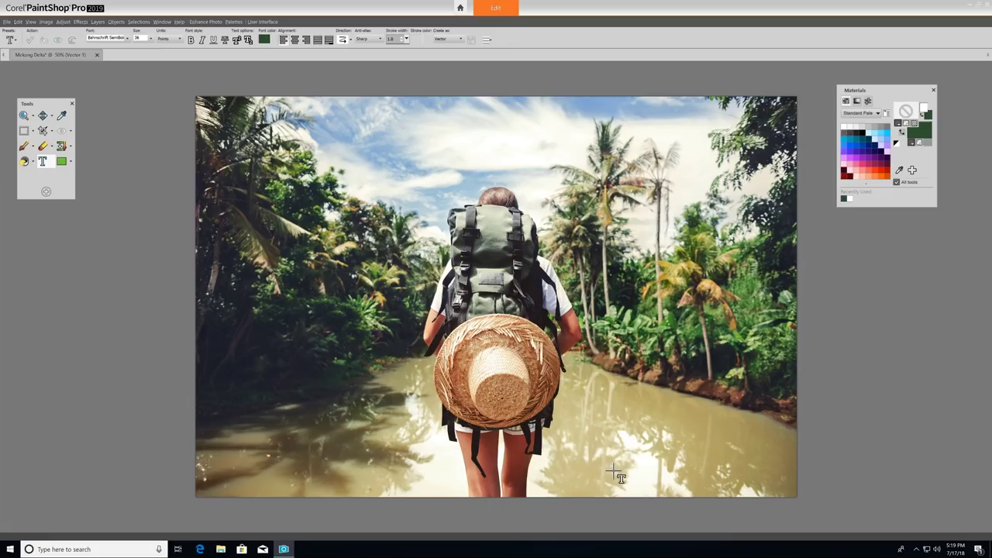
type("Mekong Delta -")
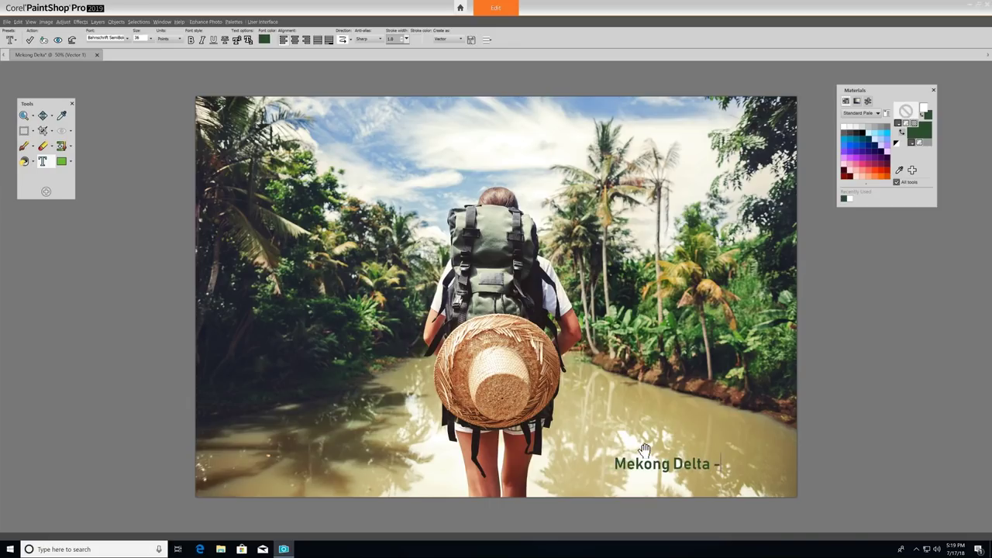
type("8")
key("Return")
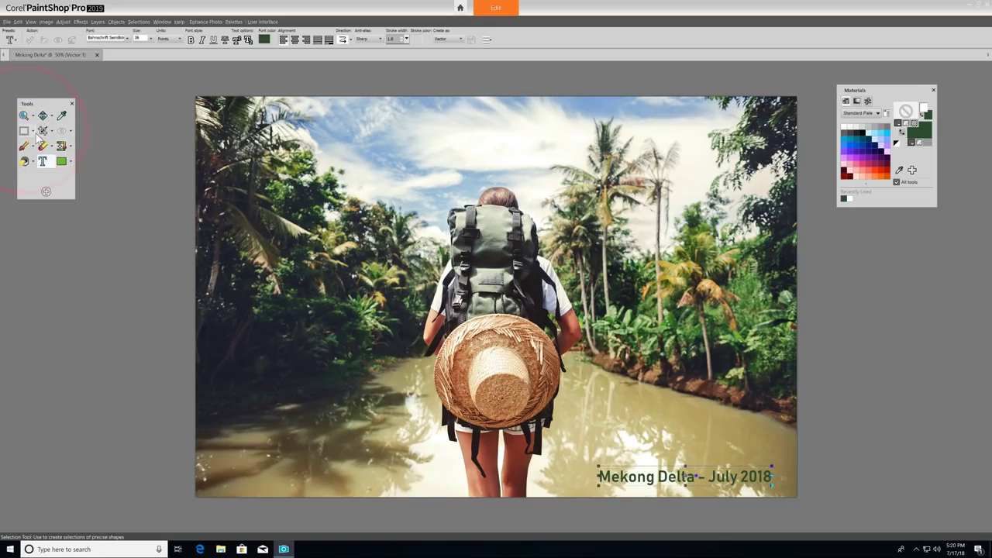
left_click(34, 131)
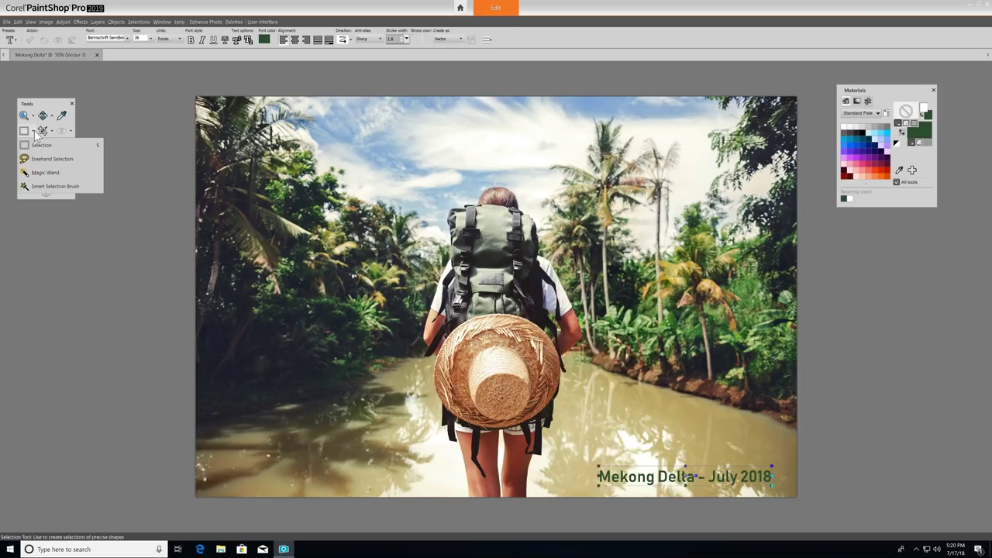
Draw a rectangular selection over the foliage, set the selection shape to circle, then clear it.
left_click(62, 147)
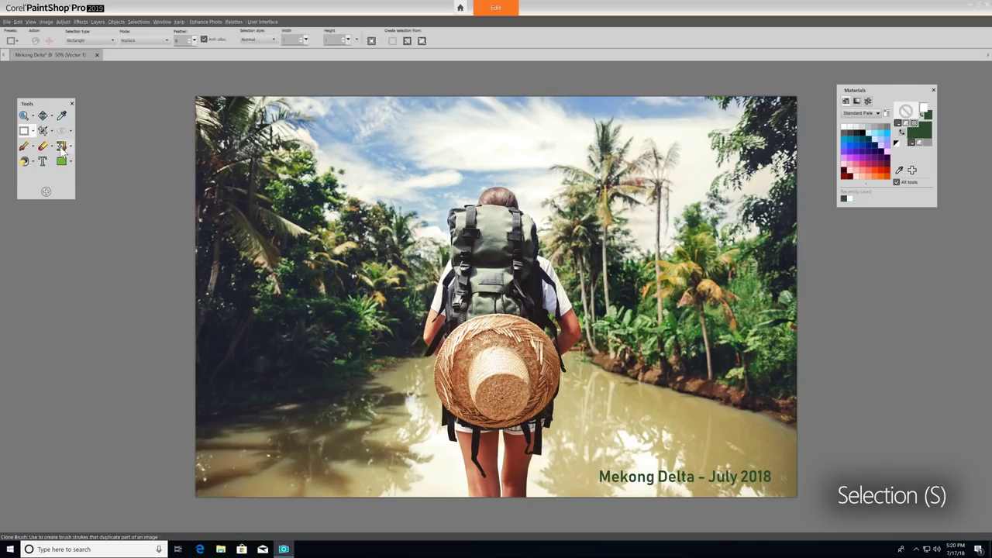
left_click_drag(224, 145, 405, 383)
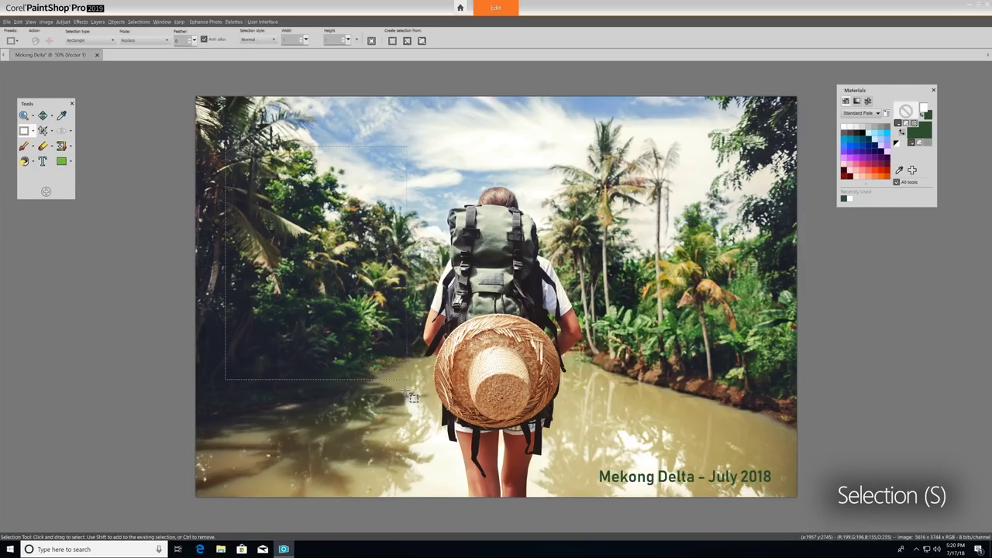
left_click(101, 39)
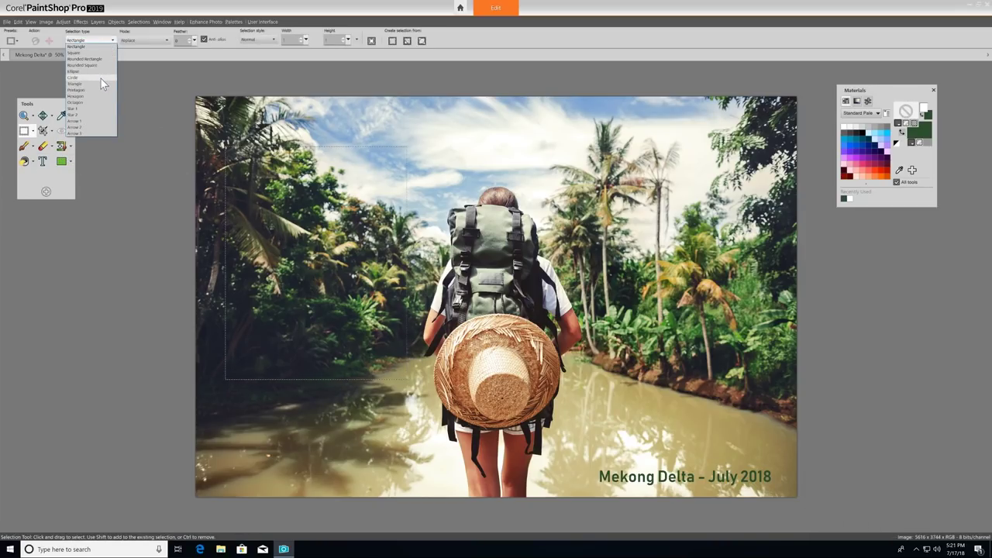
left_click(93, 81)
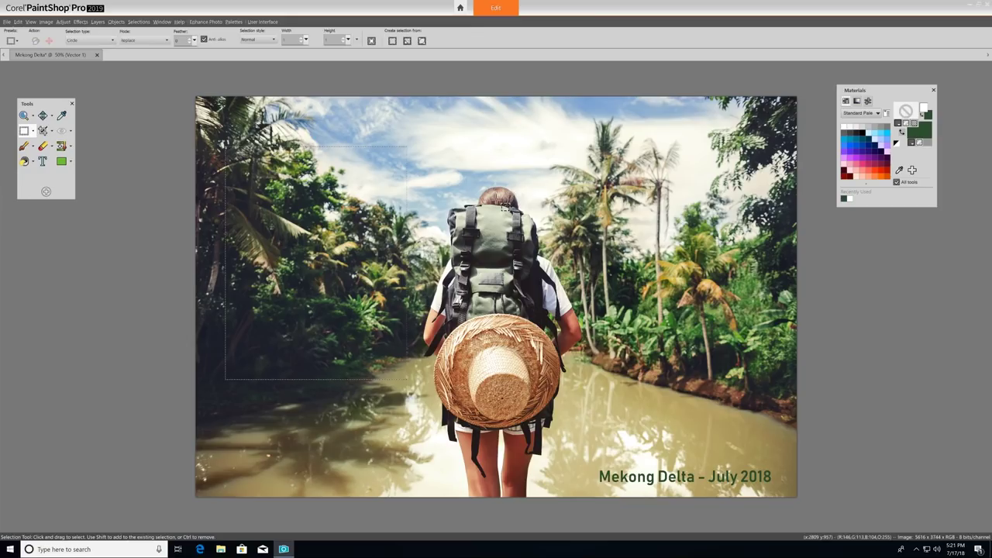
left_click(579, 248)
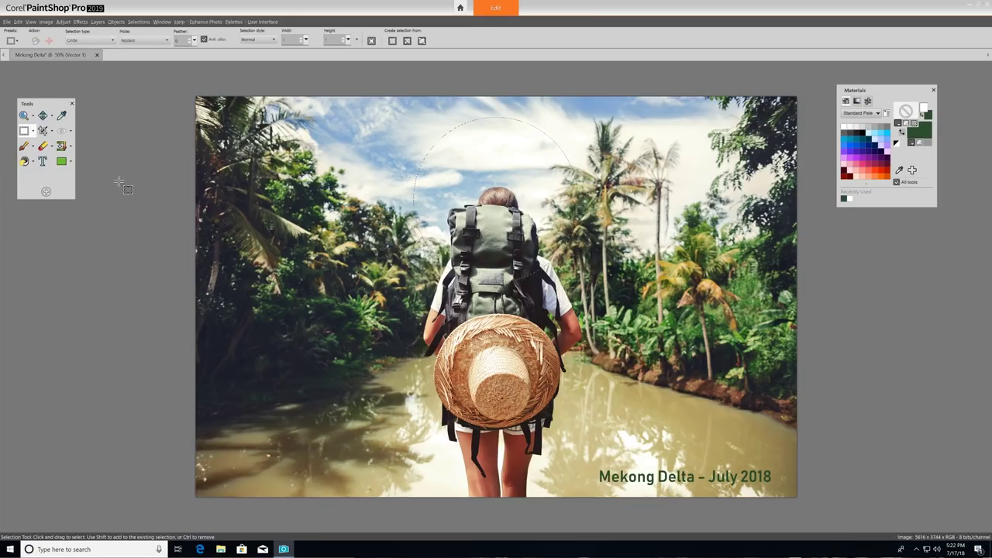
Erase some sky with the Eraser, undo it, and Select None.
left_click(52, 147)
left_click(57, 160)
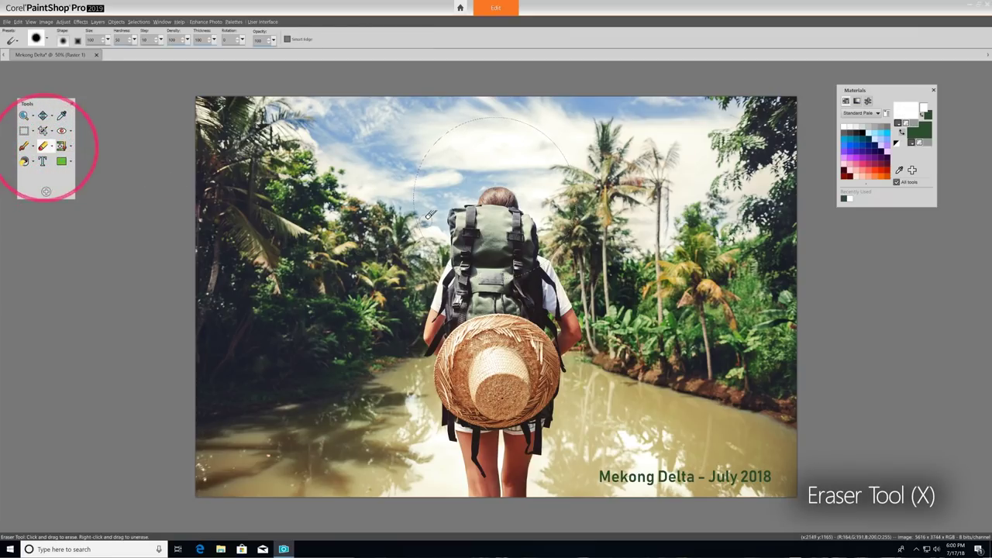
mouse_move(459, 264)
left_mouse_down()
mouse_move(454, 117)
mouse_move(551, 167)
left_mouse_up()
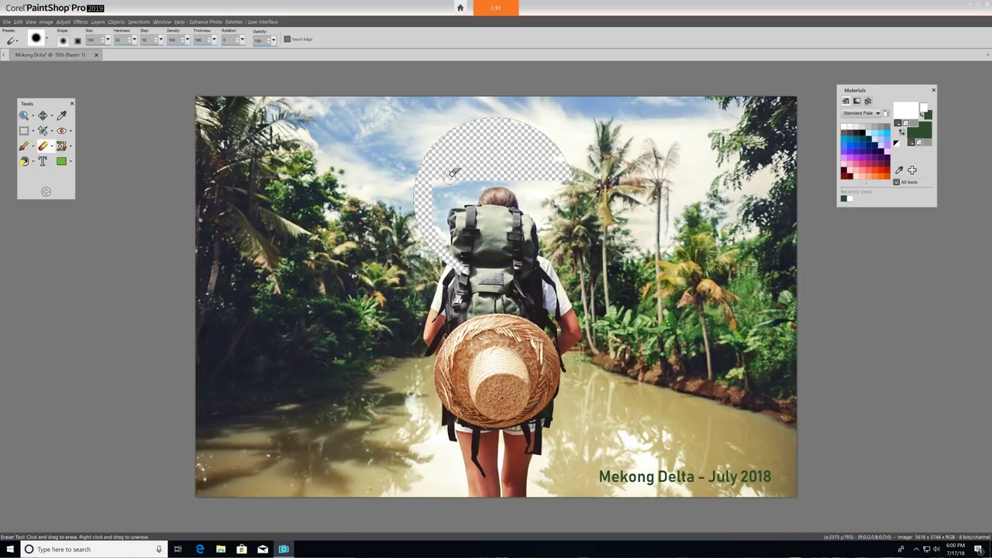
key("ctrl+z")
left_click(139, 22)
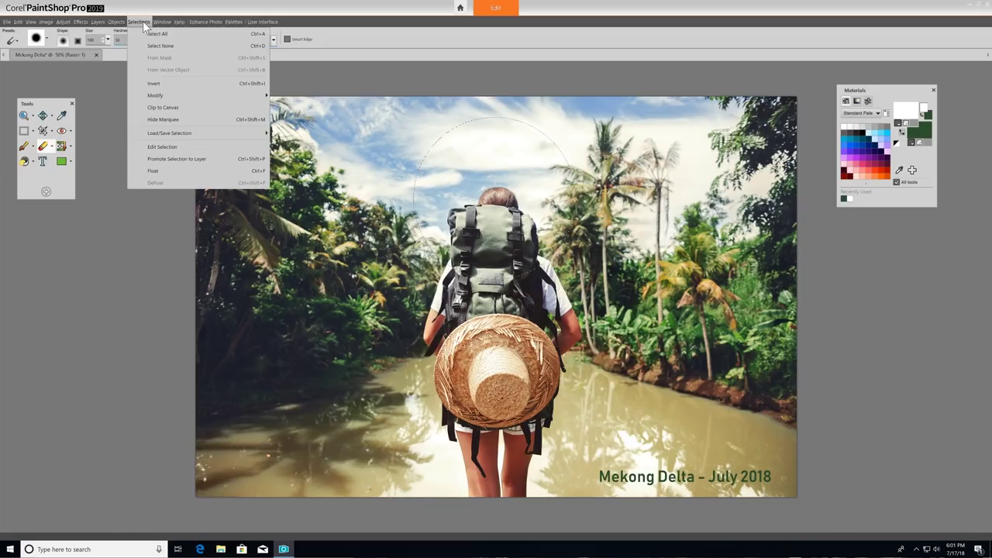
left_click(139, 43)
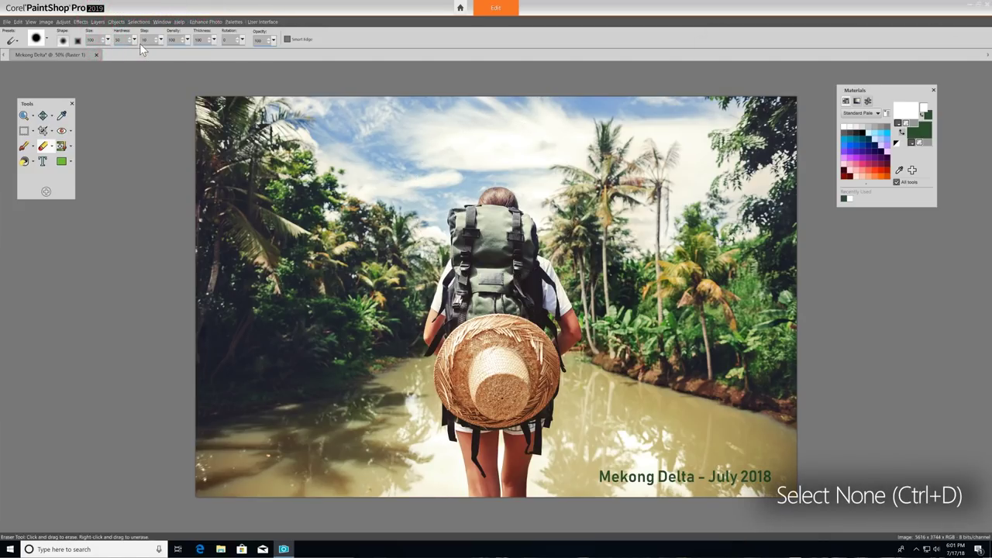
Magic Wand-select the leg, then switch to the Smart Selection Brush.
left_click(34, 132)
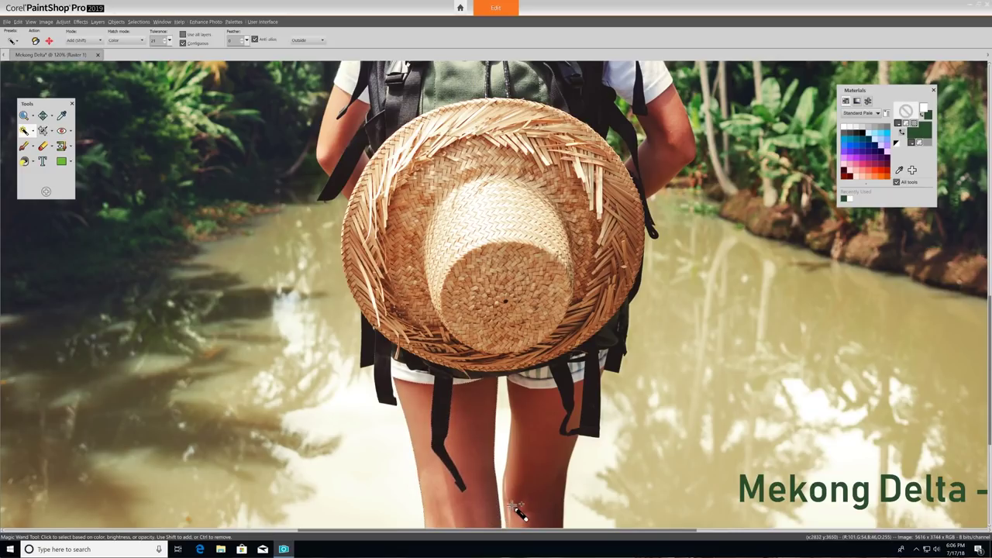
left_click(512, 477)
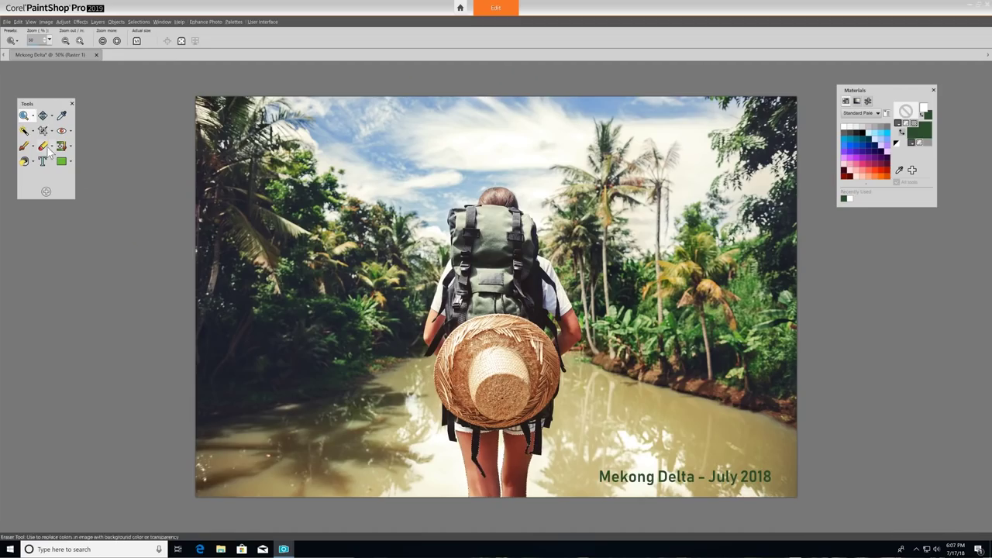
left_click(33, 131)
left_click(54, 186)
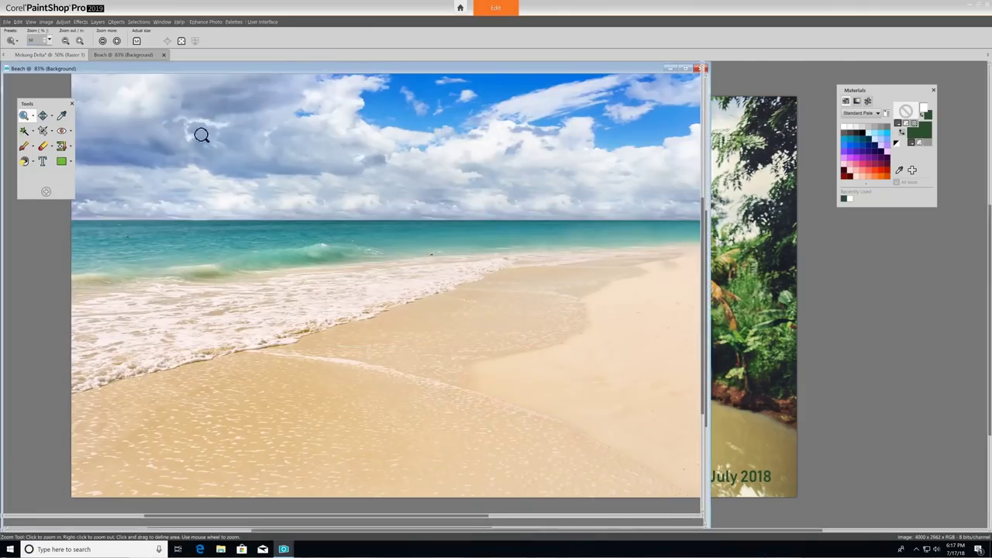
Copy the backpacker from Mekong Delta and paste her into Beach as a new layer.
left_click(55, 56)
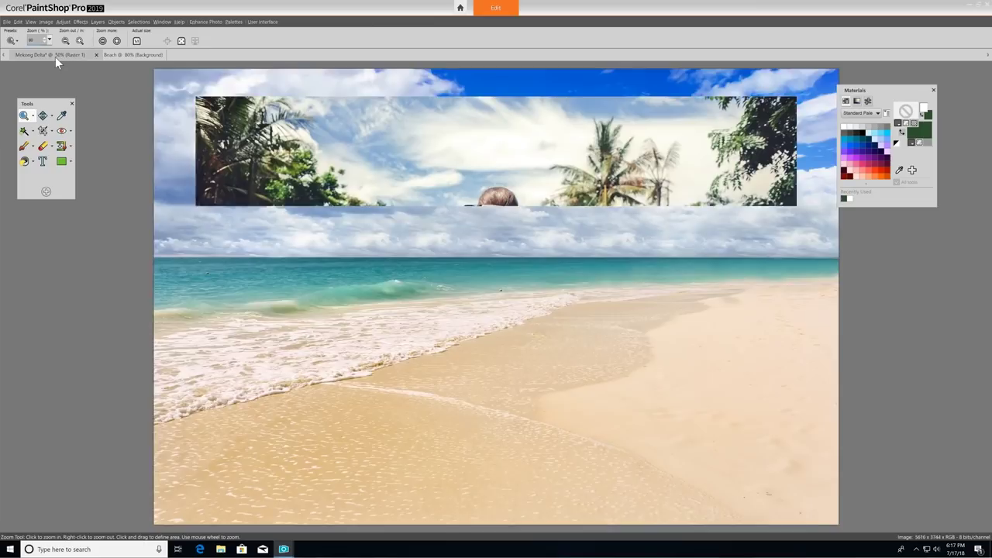
left_click(18, 22)
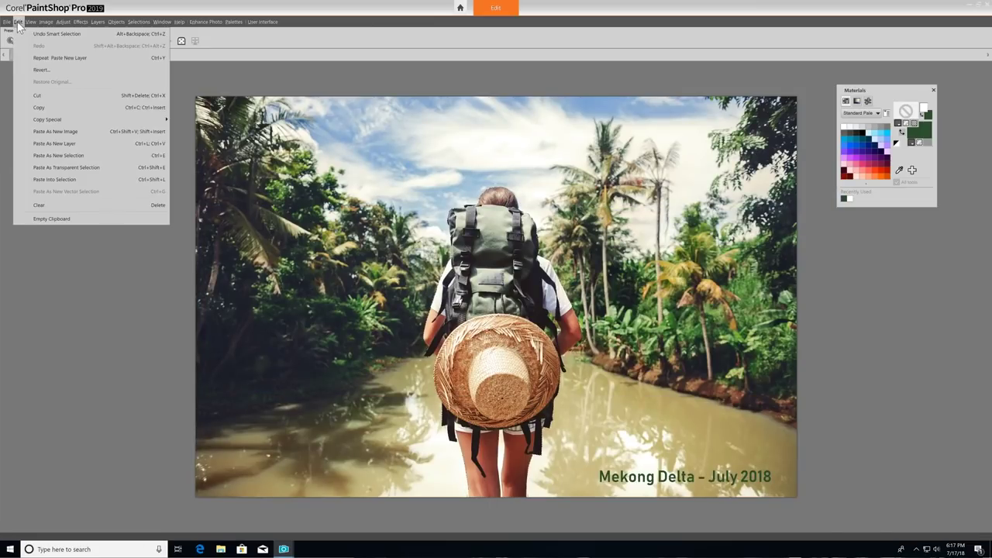
left_click(86, 113)
left_click(124, 54)
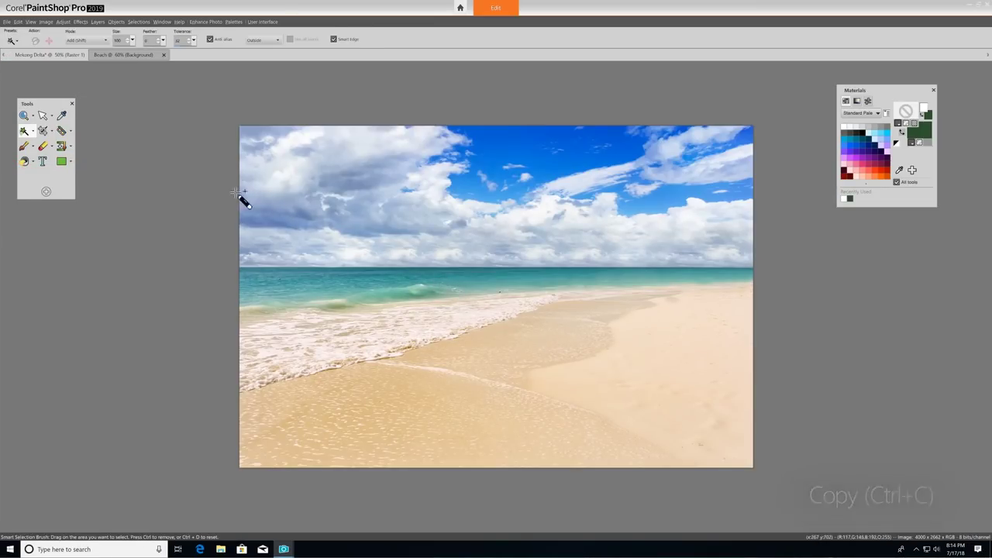
left_click(18, 22)
left_click(106, 143)
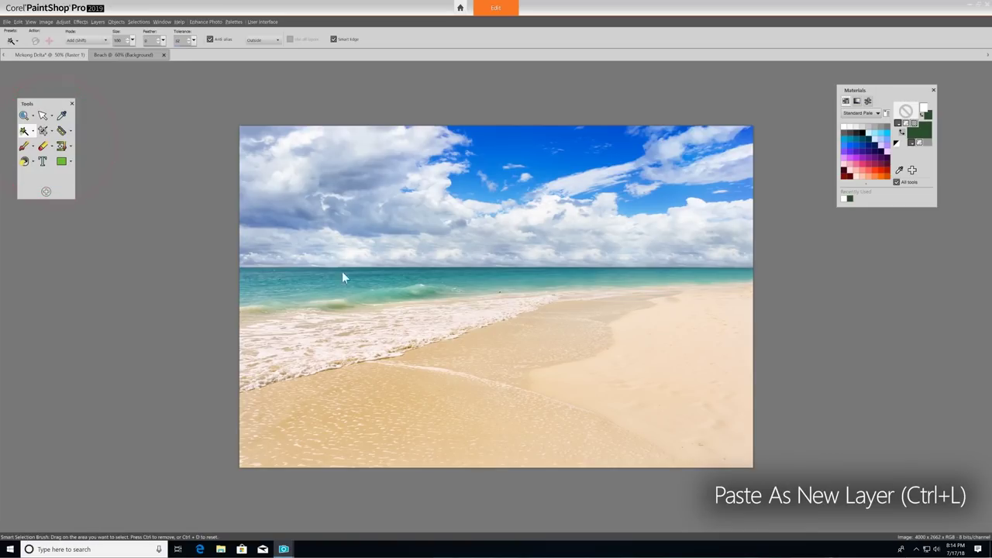
Shrink the pasted backpacker with the Pick tool and stand her on the sand.
left_click(43, 115)
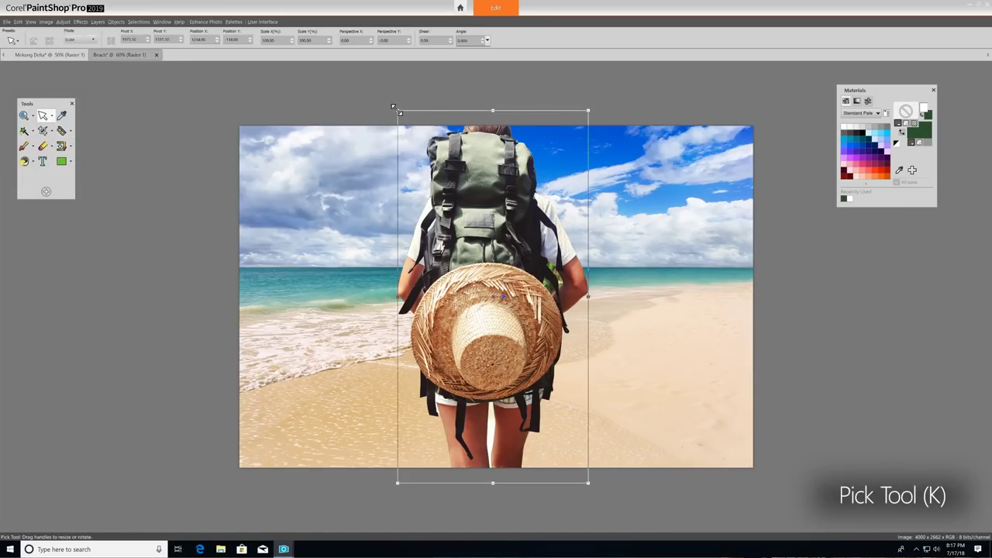
left_click_drag(393, 107, 465, 247)
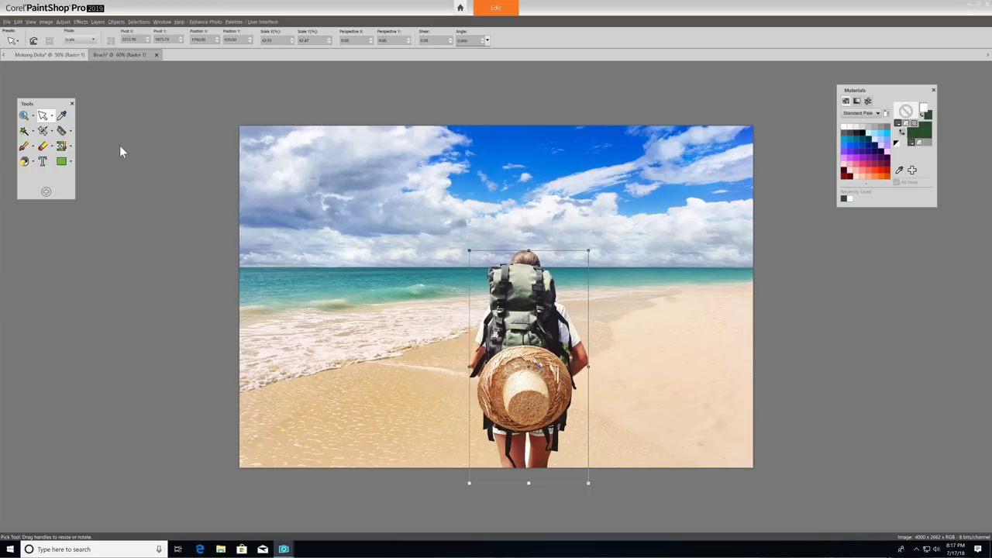
left_click(42, 130)
Narrow the crop box around the backpacker and shift it lower over the beach.
left_click(84, 148)
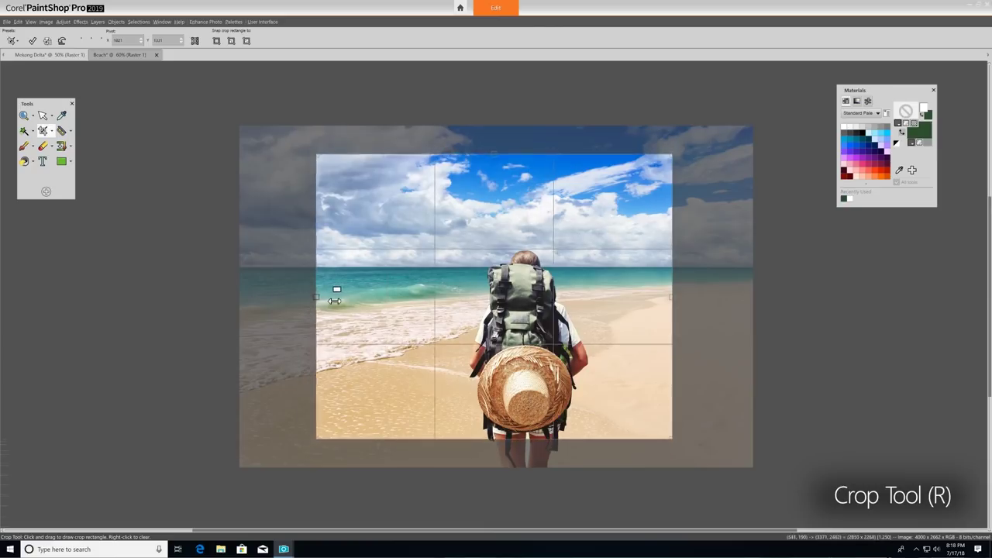
left_click_drag(334, 301, 338, 301)
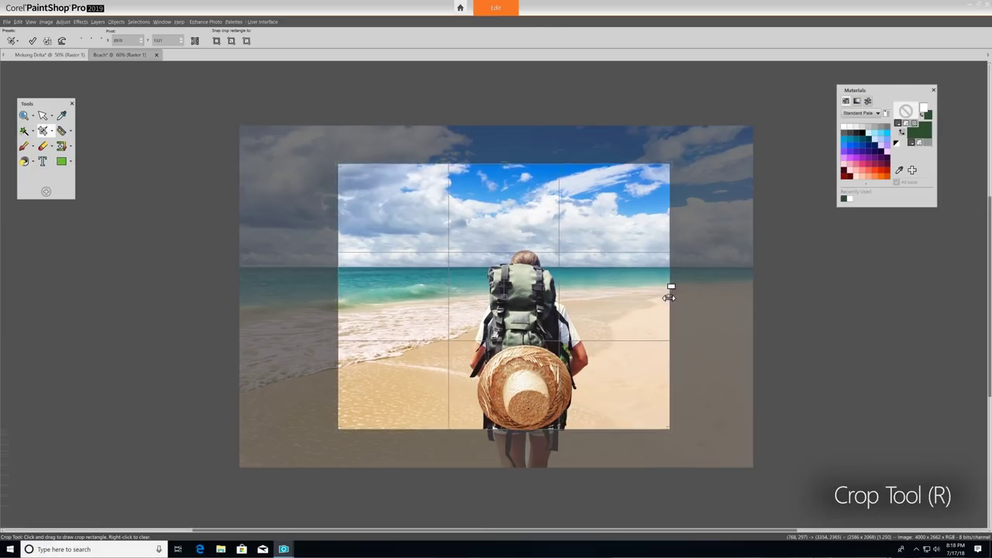
left_click_drag(671, 298, 627, 298)
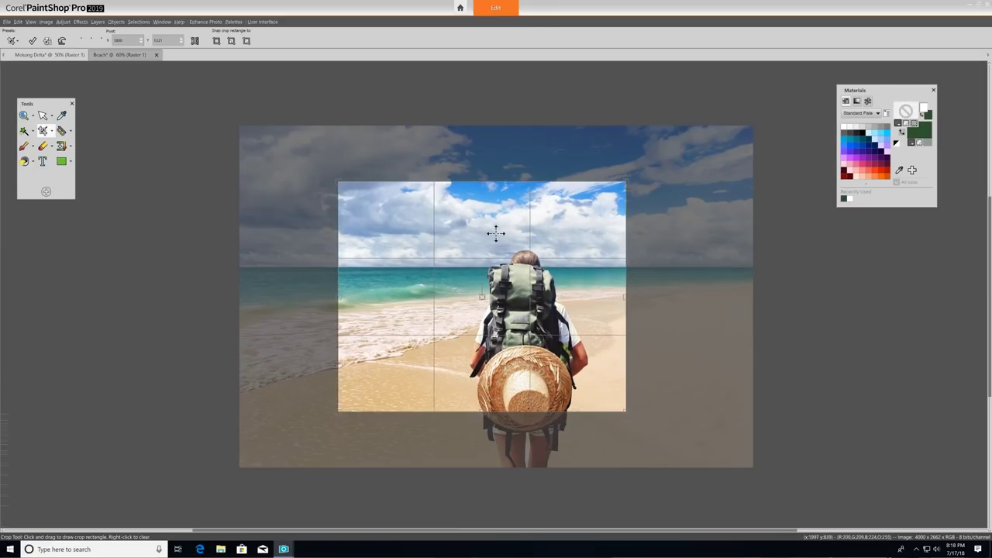
left_click_drag(493, 231, 485, 275)
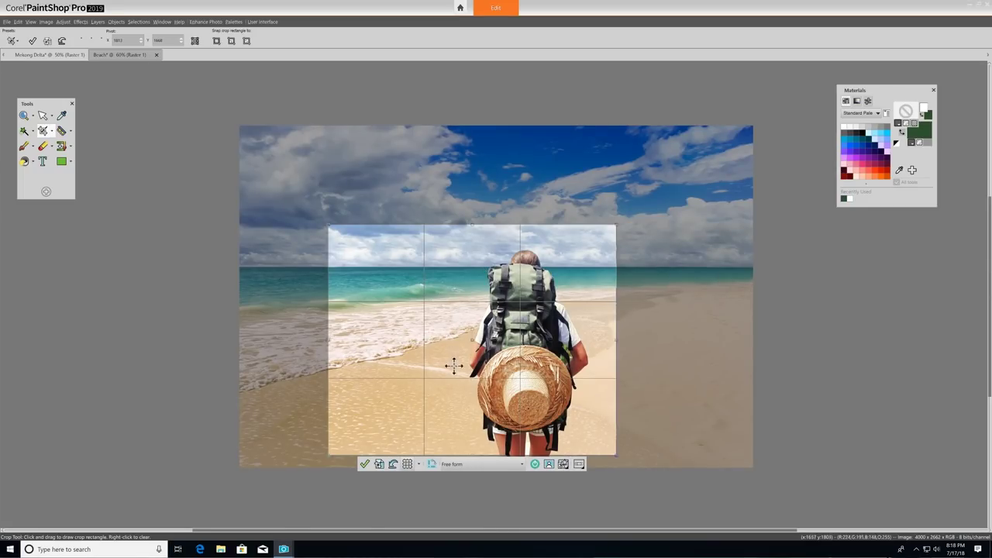
Apply the crop with 4x5 (8x10) proportions.
left_click(521, 464)
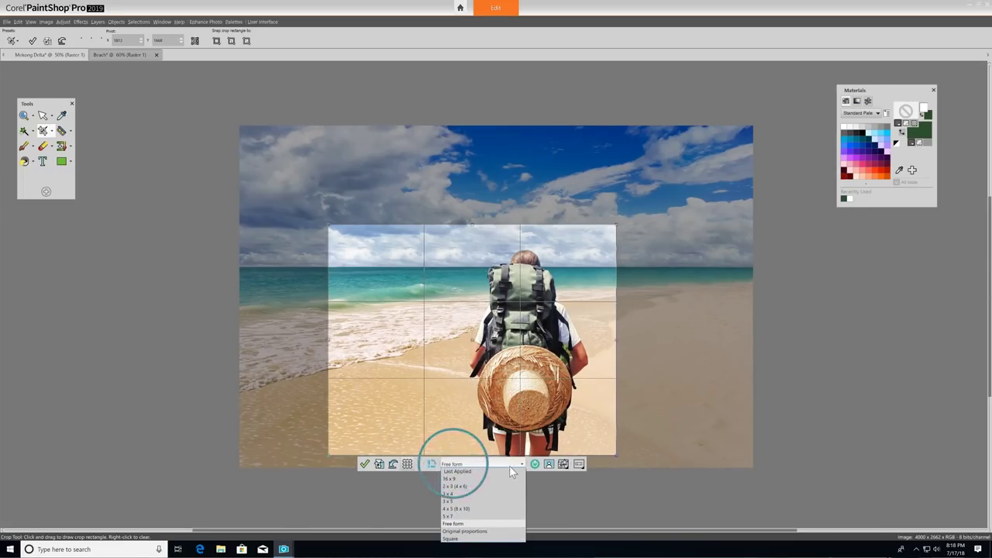
left_click(512, 508)
double_click(440, 327)
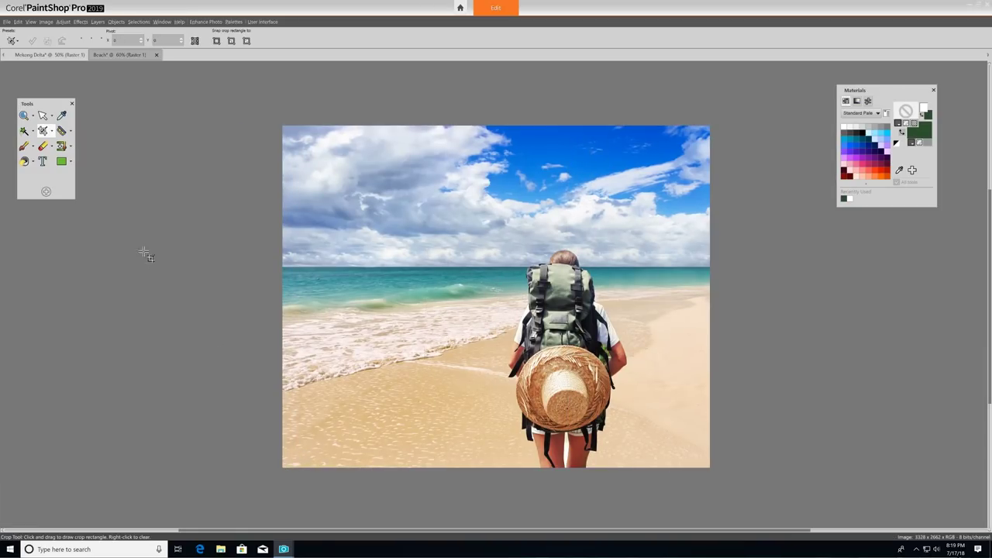
left_click(52, 131)
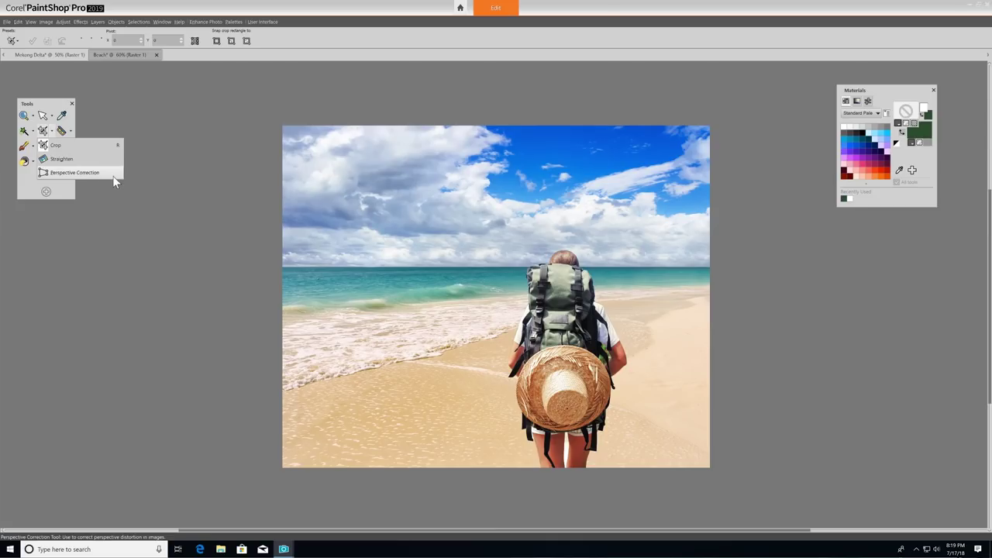
Open the portrait photo 055A7981.
left_click(6, 21)
left_click(49, 56)
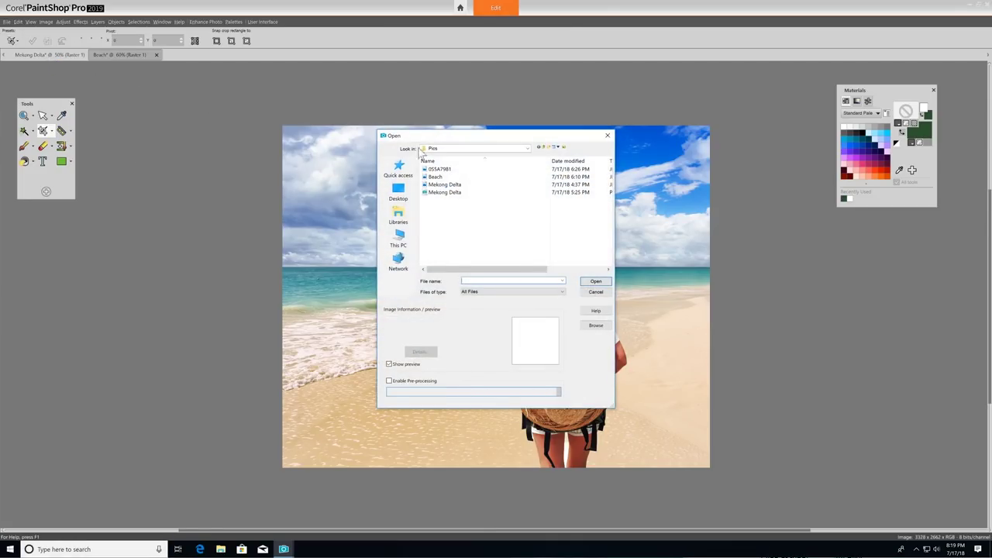
left_click(480, 169)
left_click(596, 282)
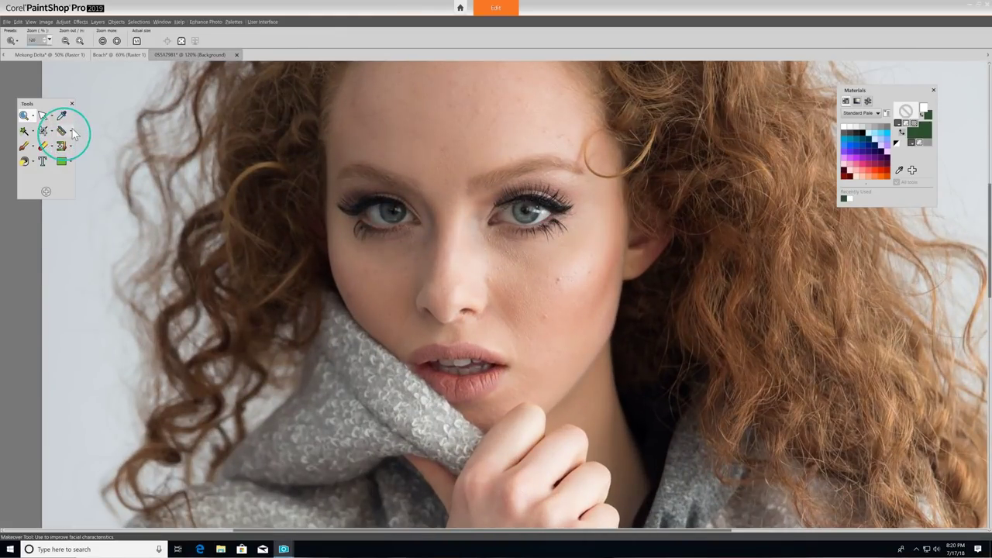
Select the Red Eye tool, then switch to the Makeover tool.
left_click(72, 131)
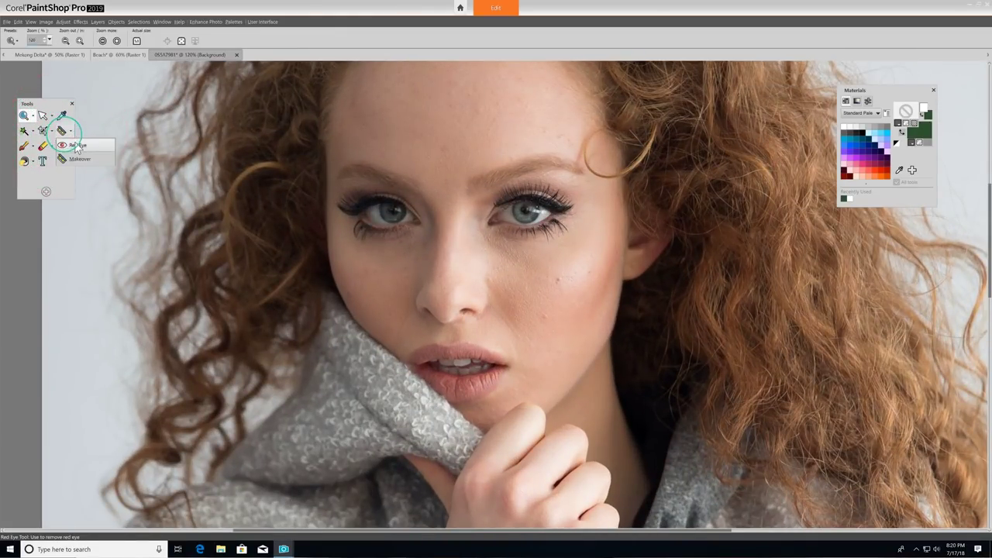
left_click(77, 150)
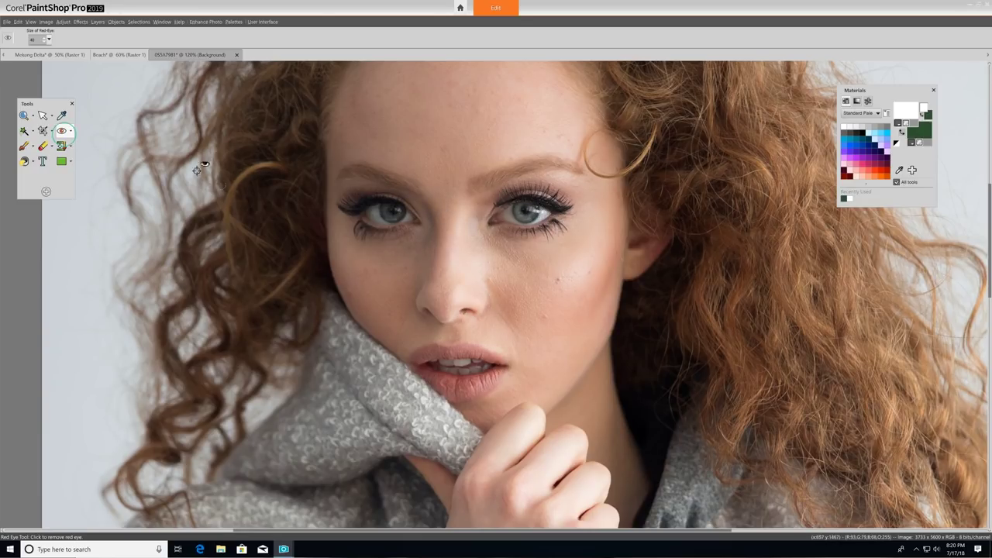
left_click(70, 131)
left_click(95, 158)
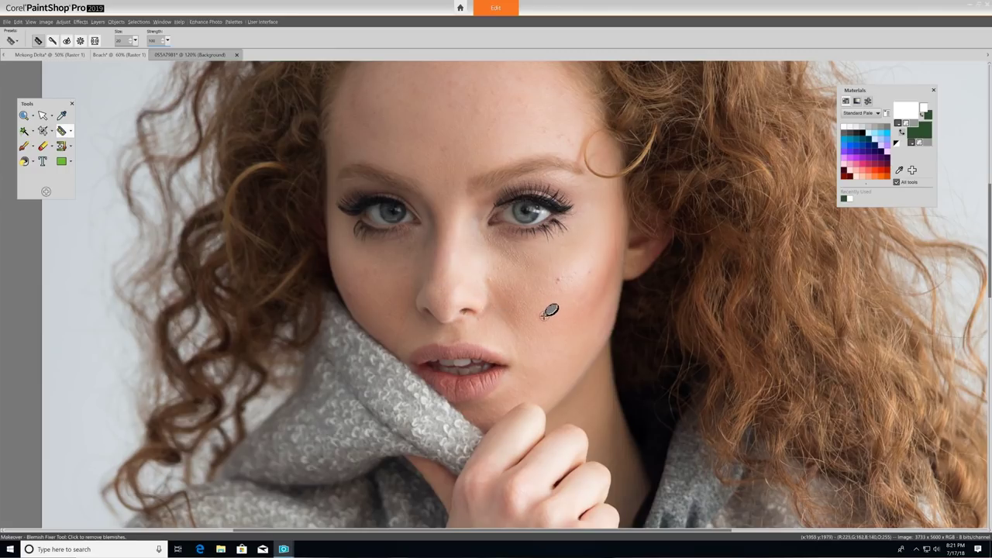
Smooth the cheek spot, set Makeover to teeth-whitening mode, then select the Paint Brush.
left_click(559, 276)
scroll(460, 365, "up", 5)
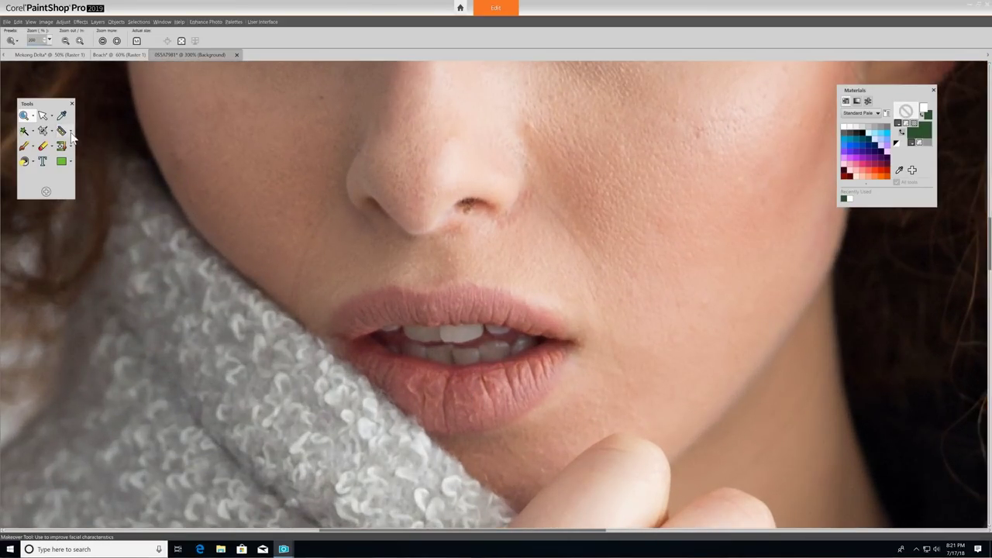
left_click(61, 130)
left_click(52, 41)
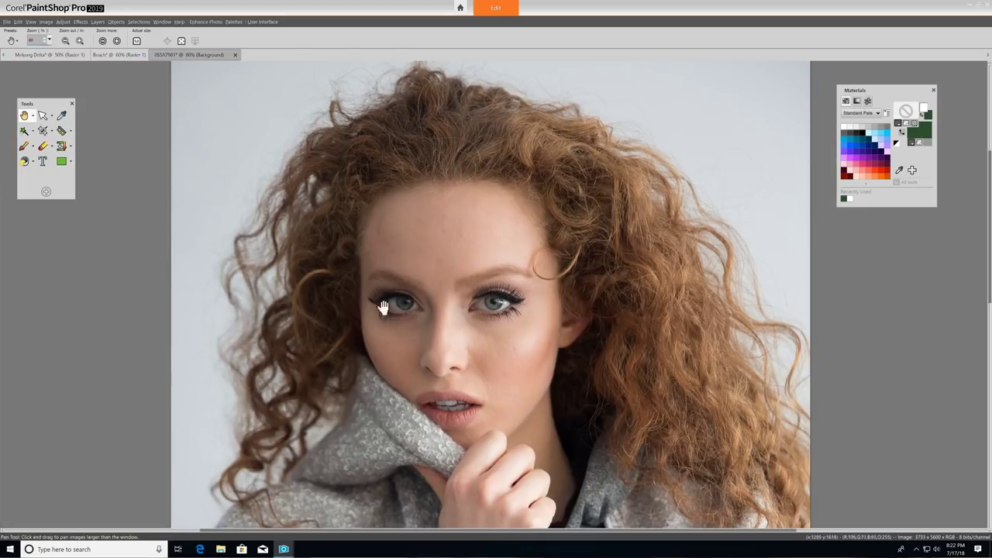
key("b")
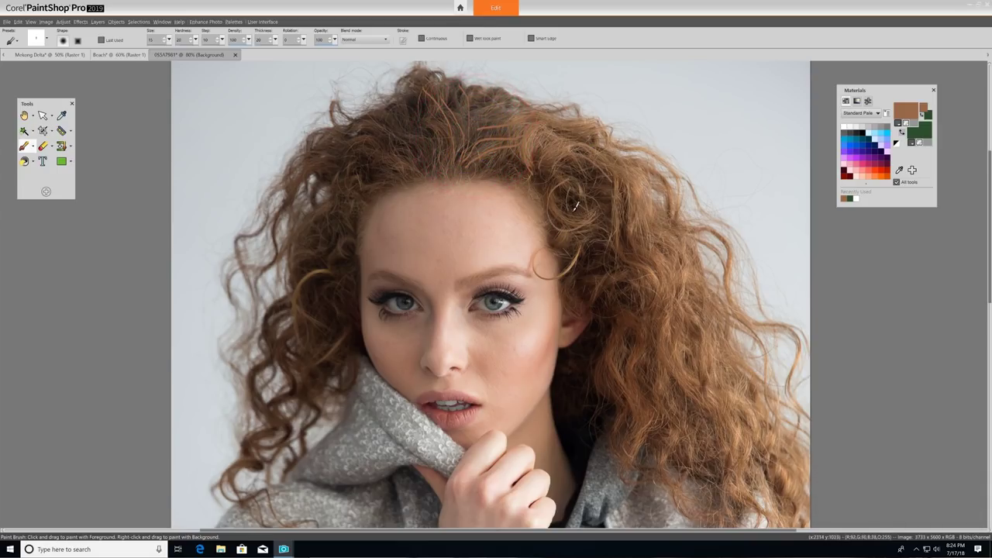
Spray a trial brown Airbrush stroke into the hair, then remove it.
left_click(396, 114)
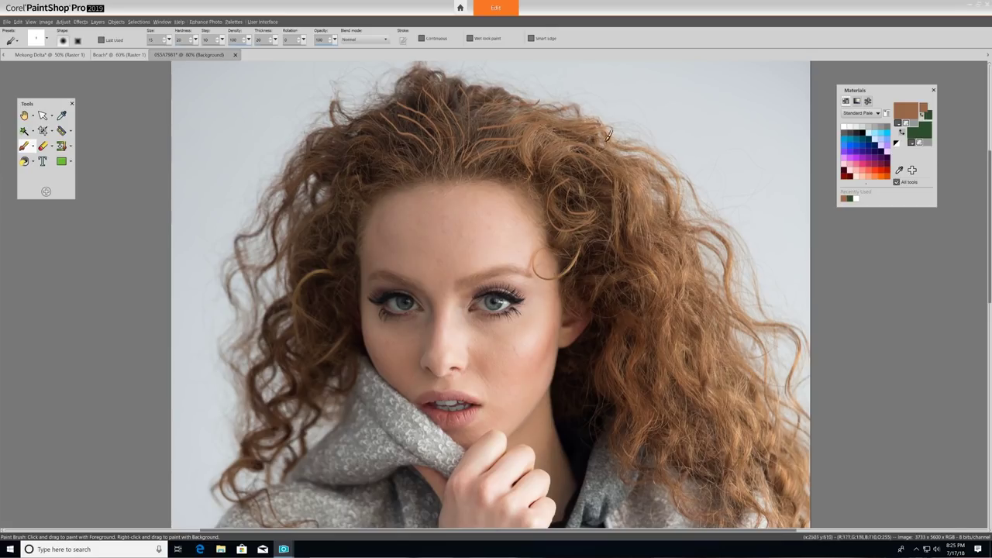
left_click(24, 146)
left_click(40, 174)
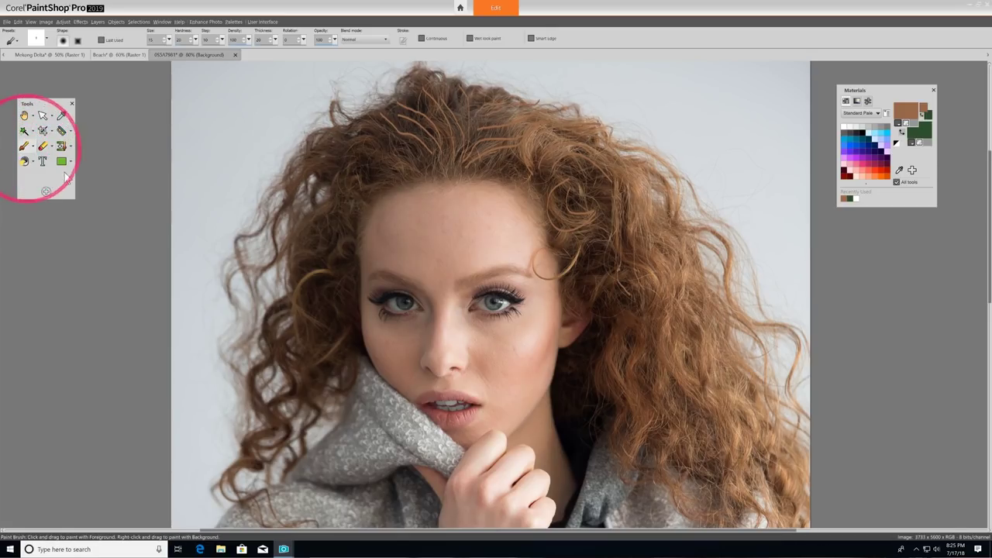
left_click_drag(413, 160, 409, 151)
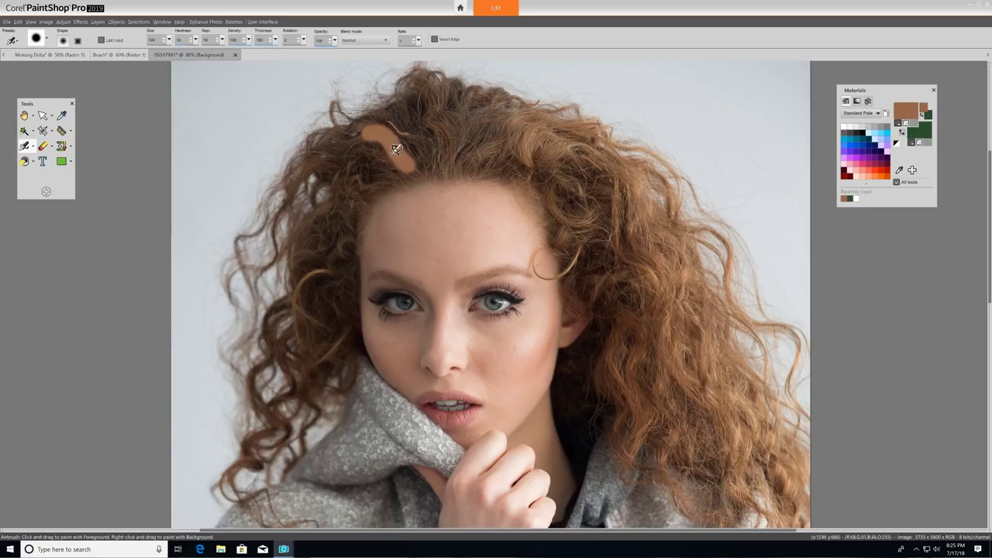
left_click(44, 146)
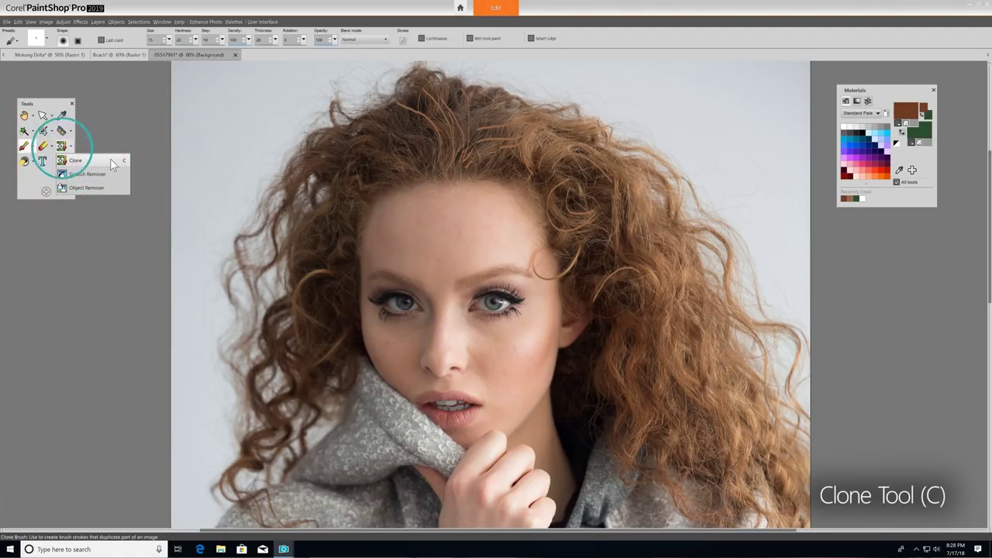
Clone an eye onto the hand with the Clone tool, then pick Object Remover.
left_click(110, 161)
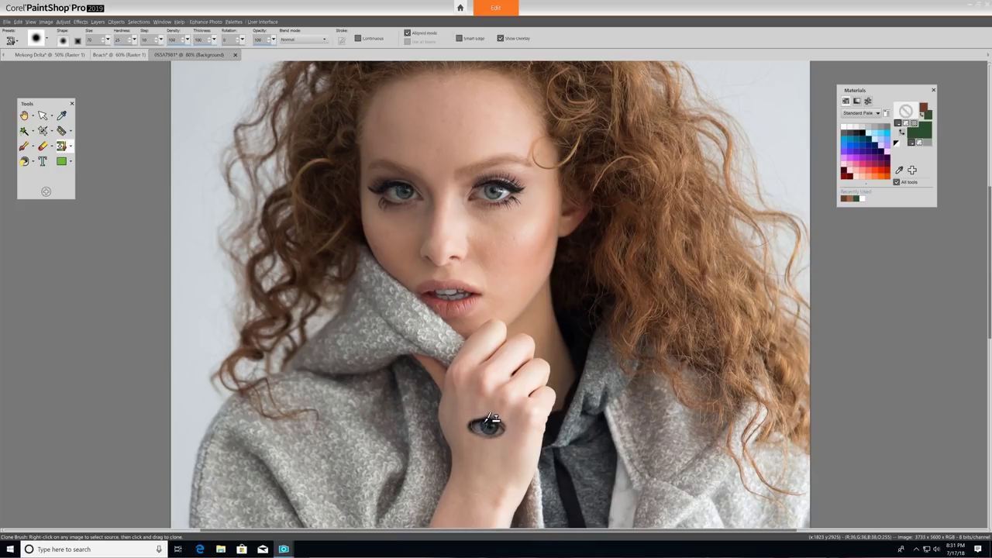
left_click(71, 145)
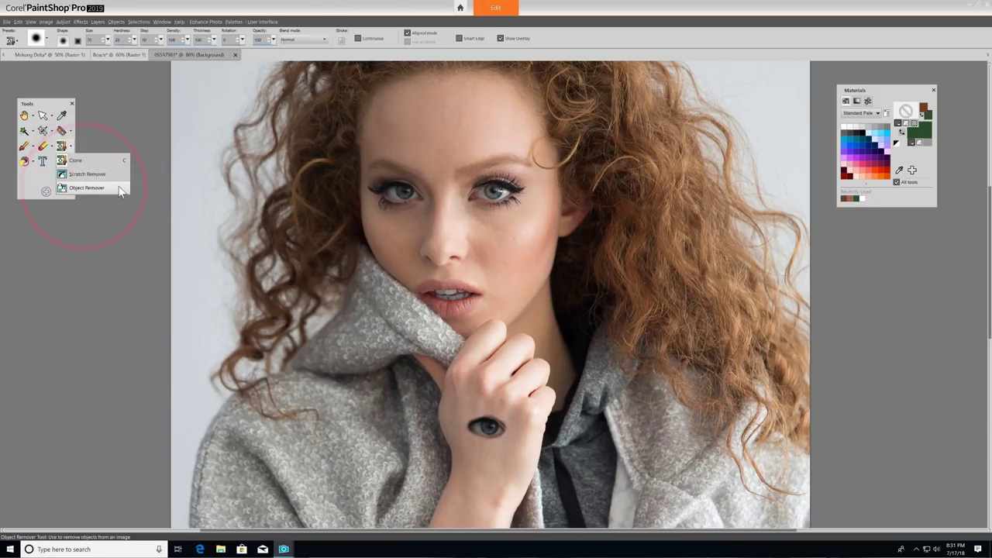
left_click(120, 191)
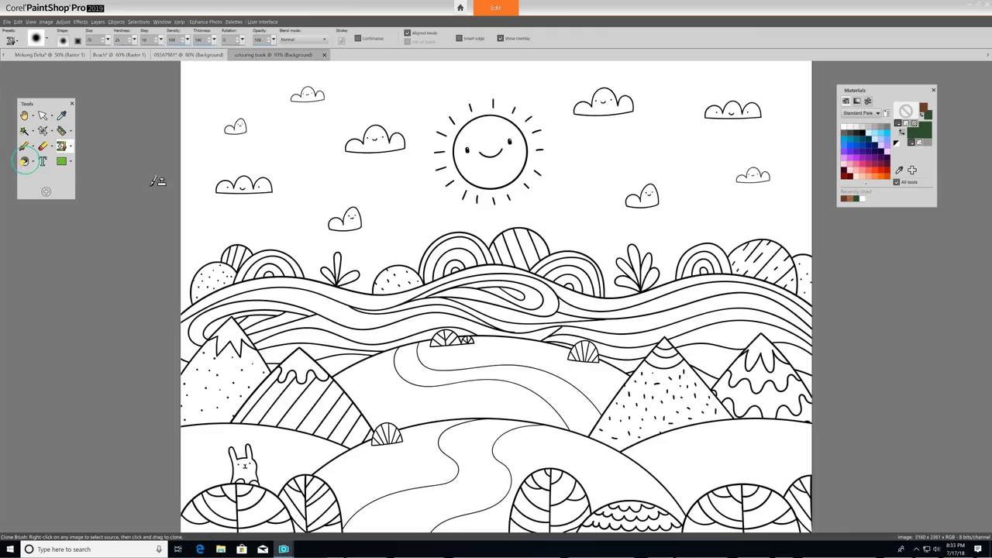
Flood Fill the winding path brown and the four hills green.
left_click(30, 162)
left_click(66, 177)
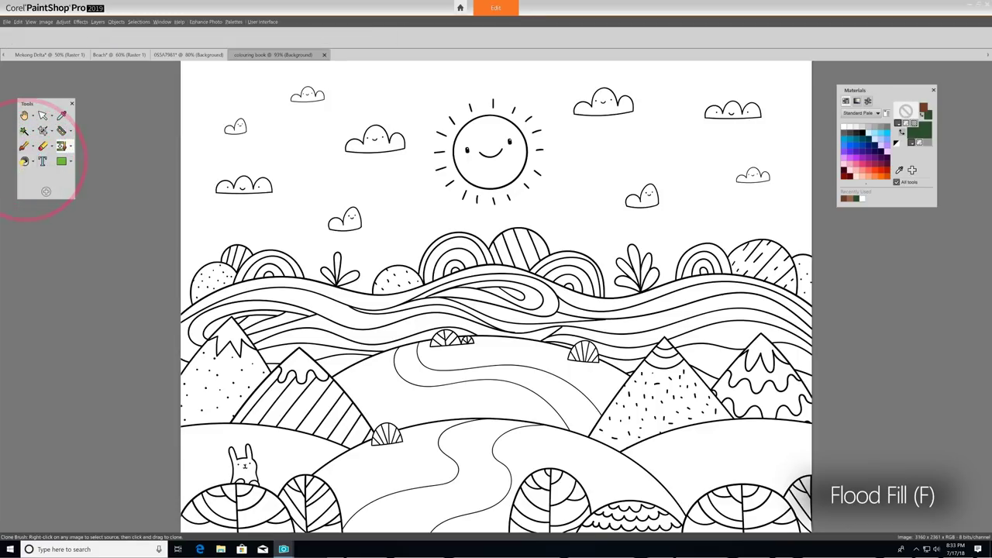
left_click(465, 370)
left_click(465, 465)
left_click(905, 111)
left_click(542, 397)
left_click(372, 388)
left_click(499, 348)
left_click(271, 457)
Fill the sky light blue.
left_click(736, 450)
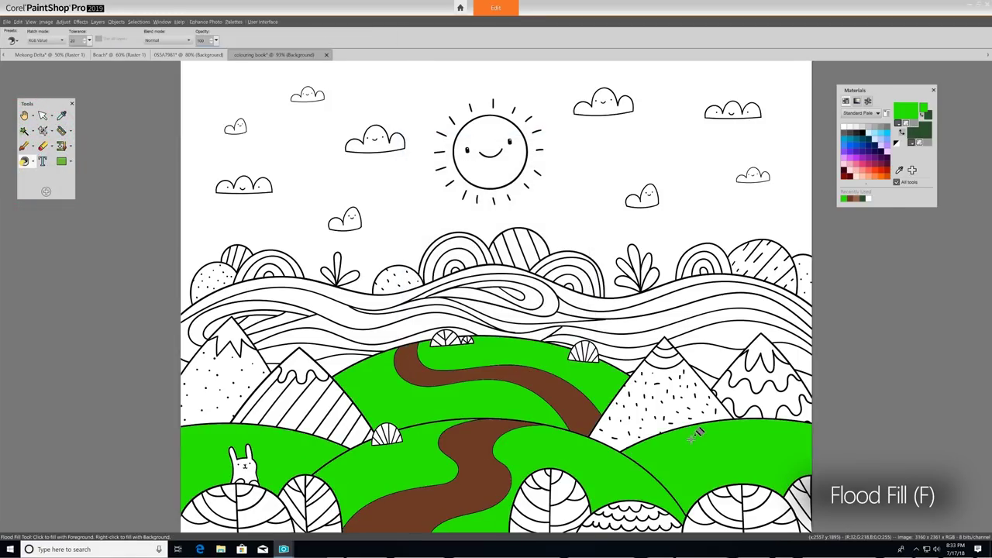
left_click(905, 110)
left_click(421, 394)
left_click(703, 221)
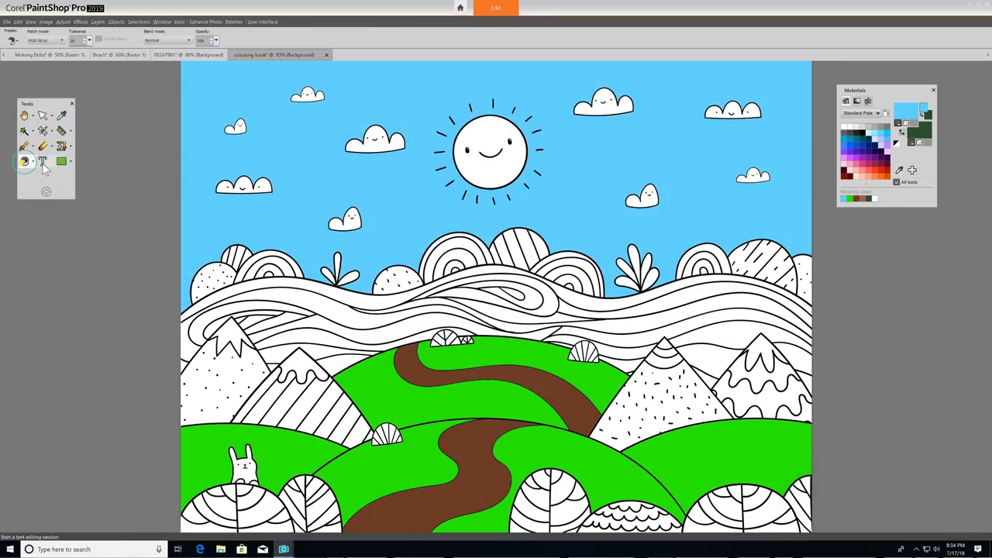
Recolour the sky orange with the Color Changer and bring up File Open.
left_click(29, 161)
left_click(68, 190)
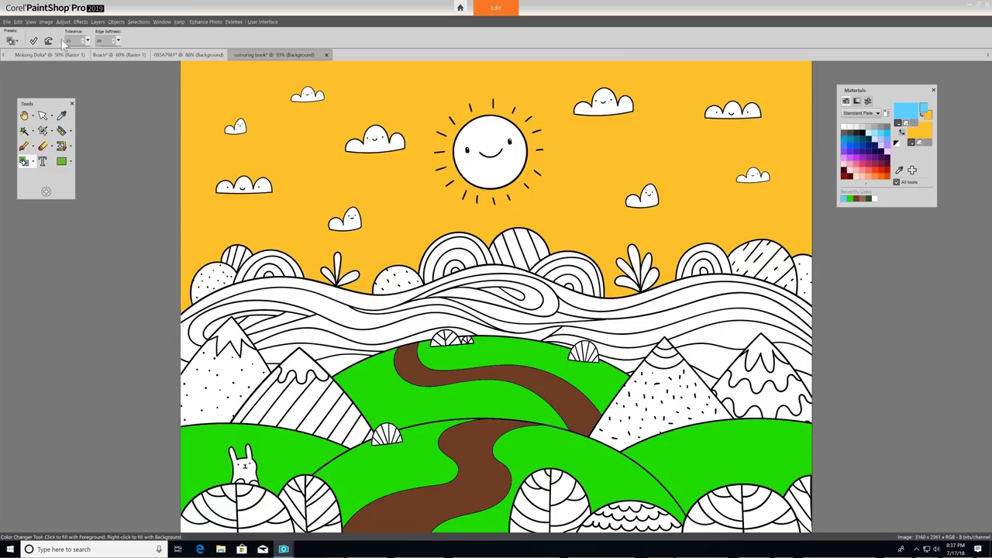
left_click(6, 21)
left_click(35, 37)
Open the Galaxy image, draw a white rectangle across it, and show the Layers palette.
left_click(435, 191)
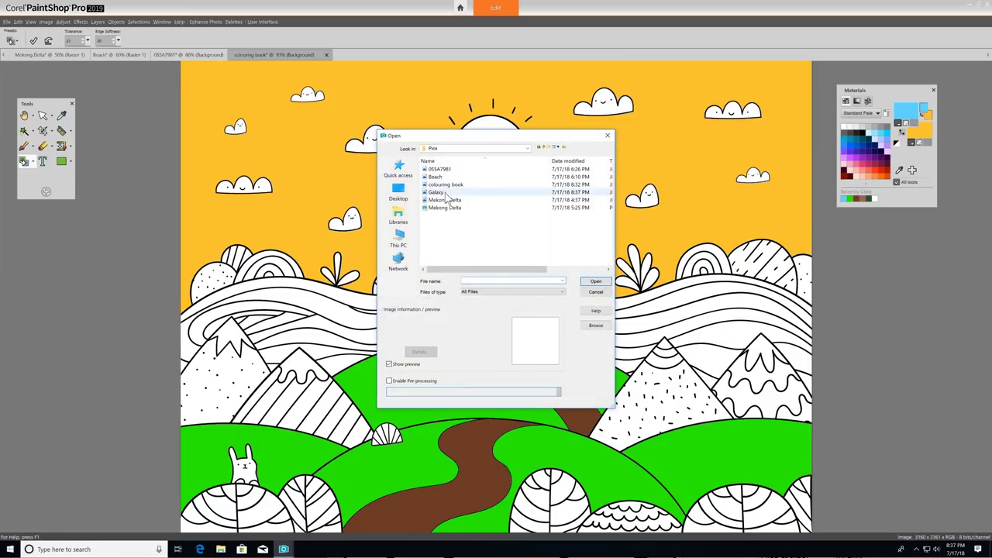
left_click(595, 280)
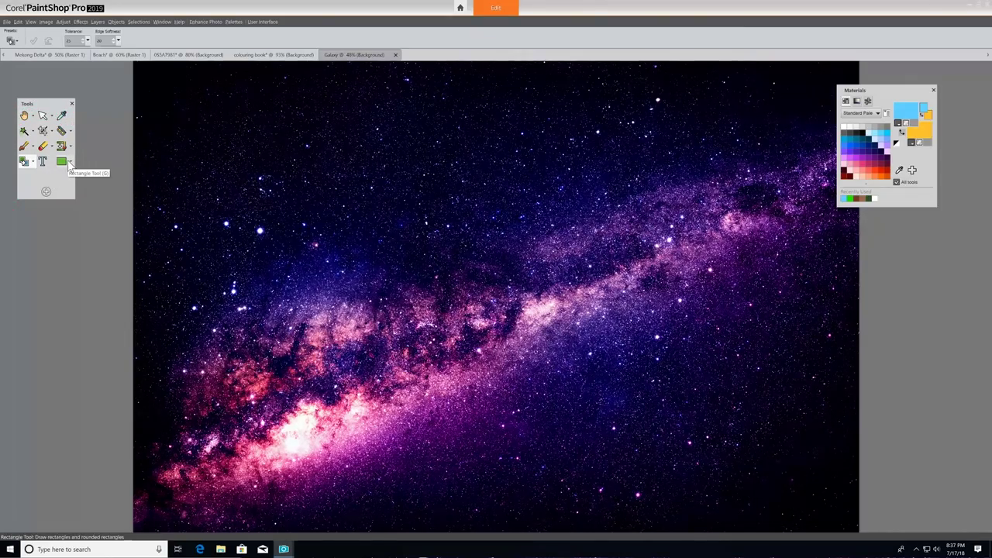
left_click(69, 163)
left_click(86, 172)
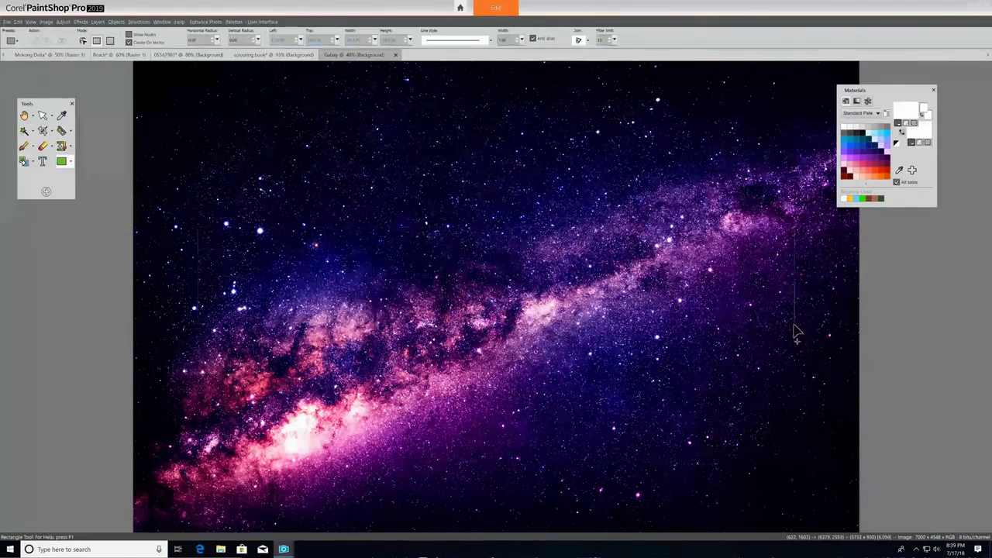
left_click(31, 22)
mouse_move(53, 194)
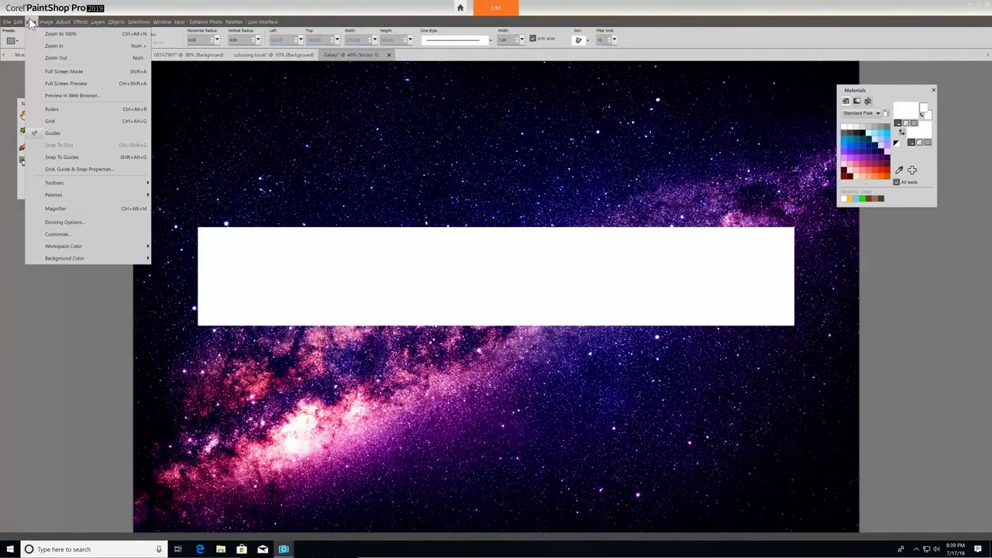
left_click(216, 243)
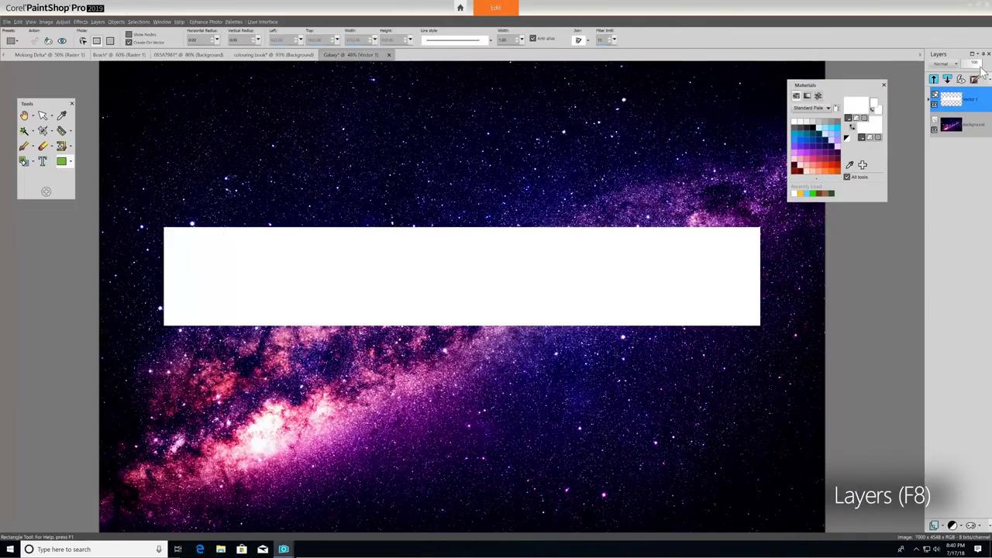
Lower Vector 1's opacity, add the text OUTER SPACE, and nudge the banner up-right.
left_click_drag(978, 70, 975, 72)
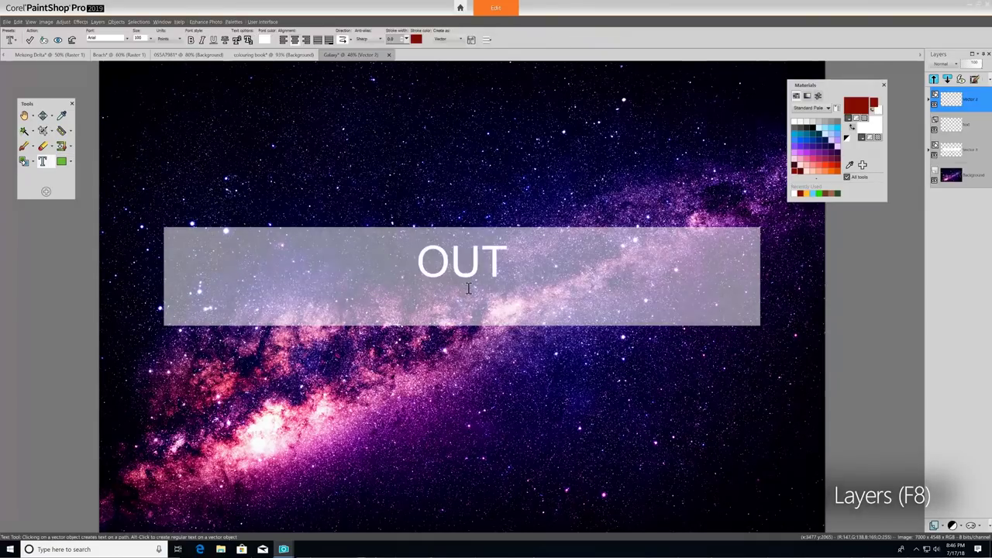
type("ER S")
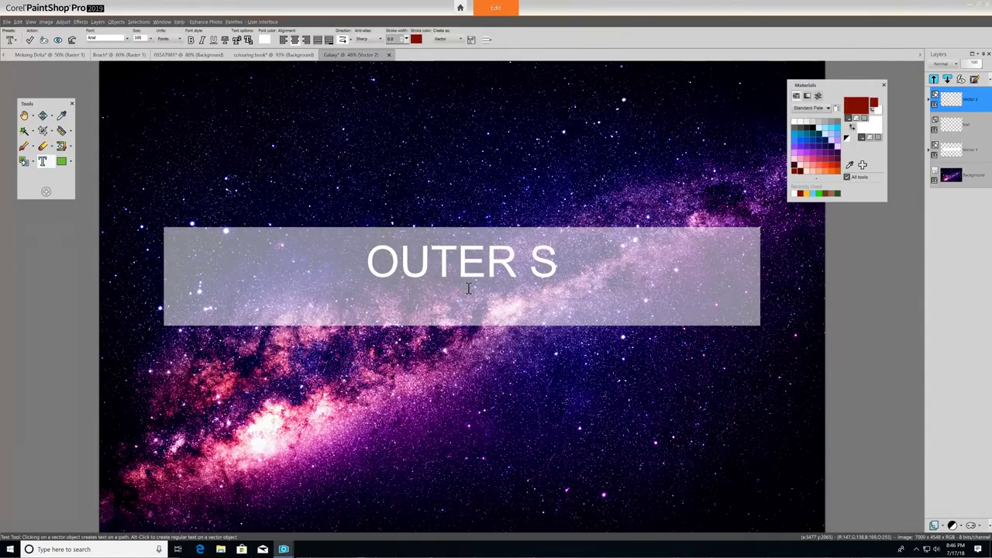
type("PACE")
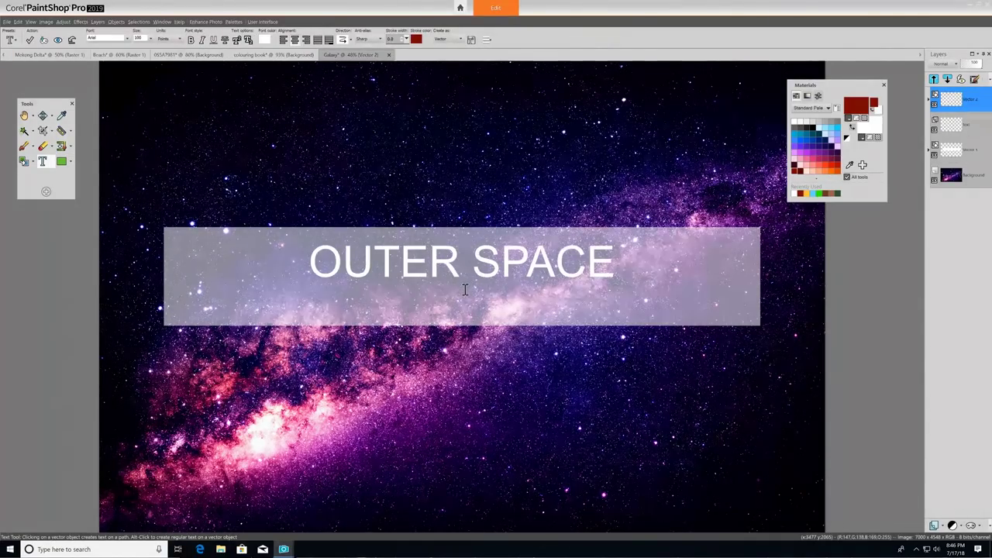
left_click(43, 114)
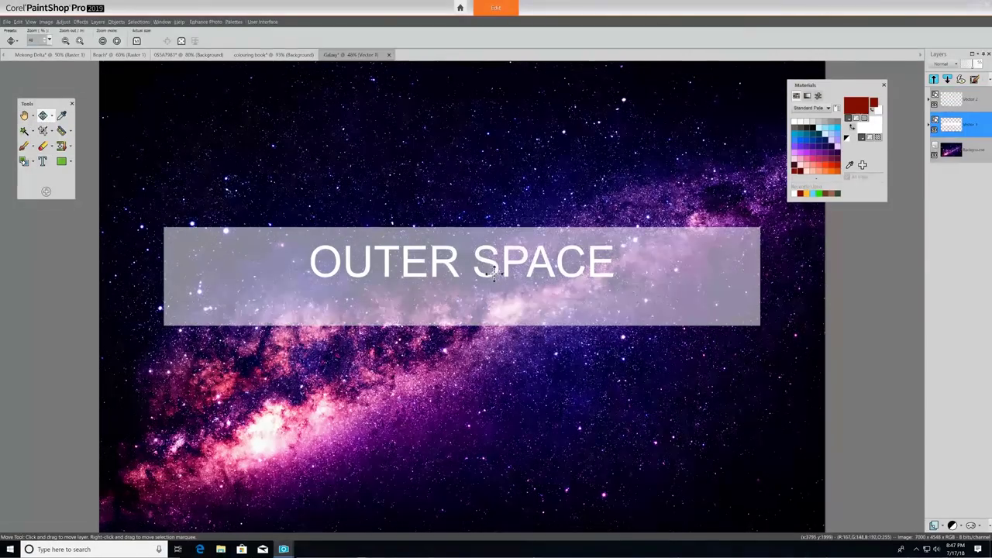
mouse_move(483, 261)
left_mouse_down()
mouse_move(493, 267)
mouse_move(496, 242)
left_mouse_up()
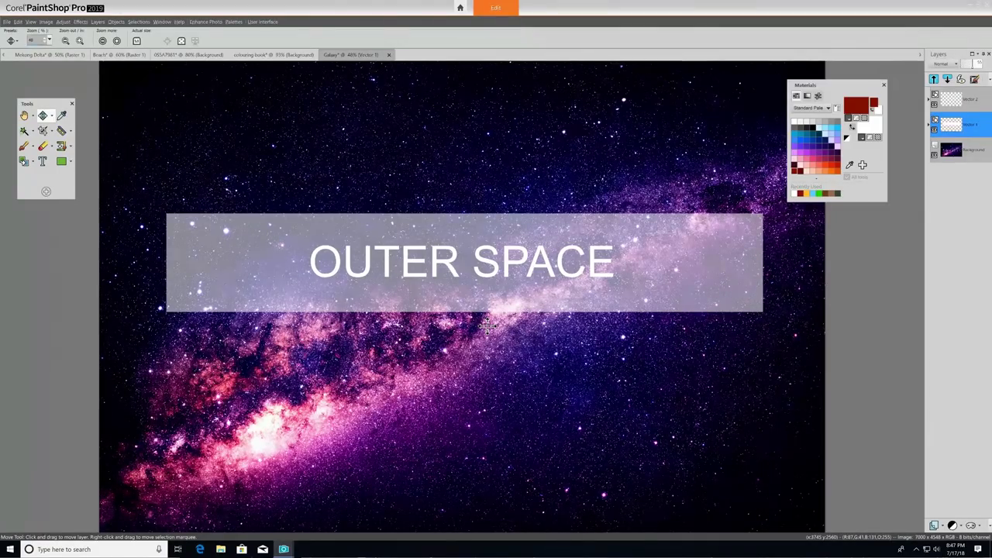
Open the Help menu.
left_click(179, 22)
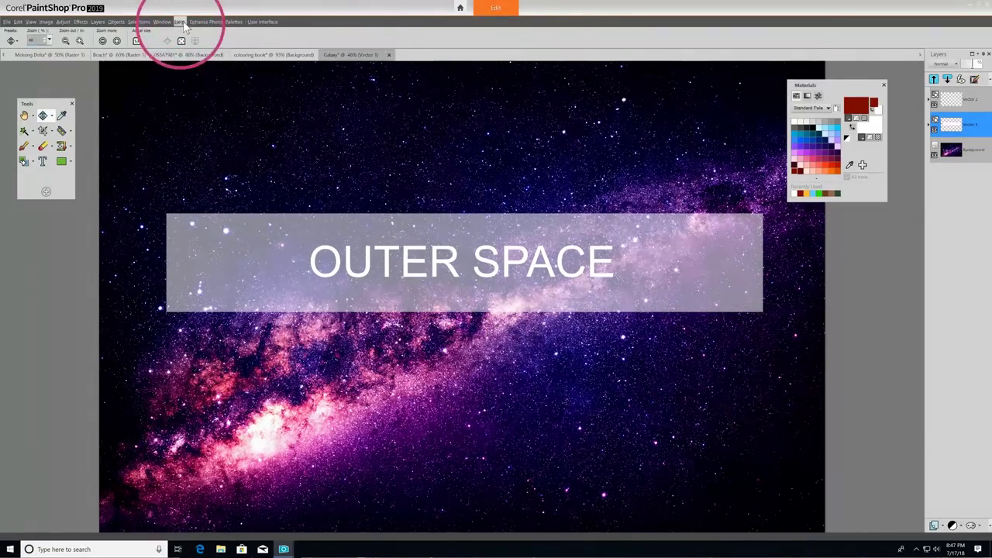